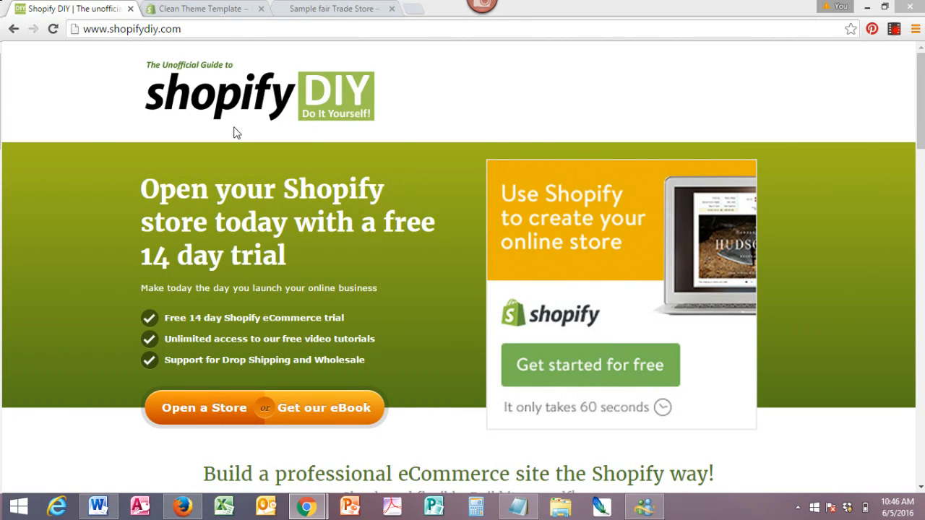
# - Switch to the store admin and scroll through the full list of product collections
pyautogui.click(203, 10)
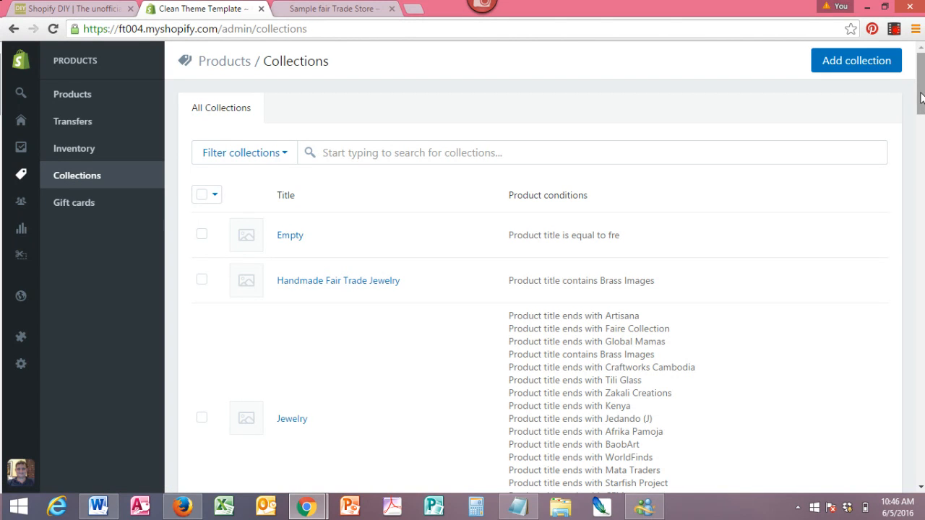
pyautogui.moveTo(919, 84); pyautogui.dragTo(922, 112)
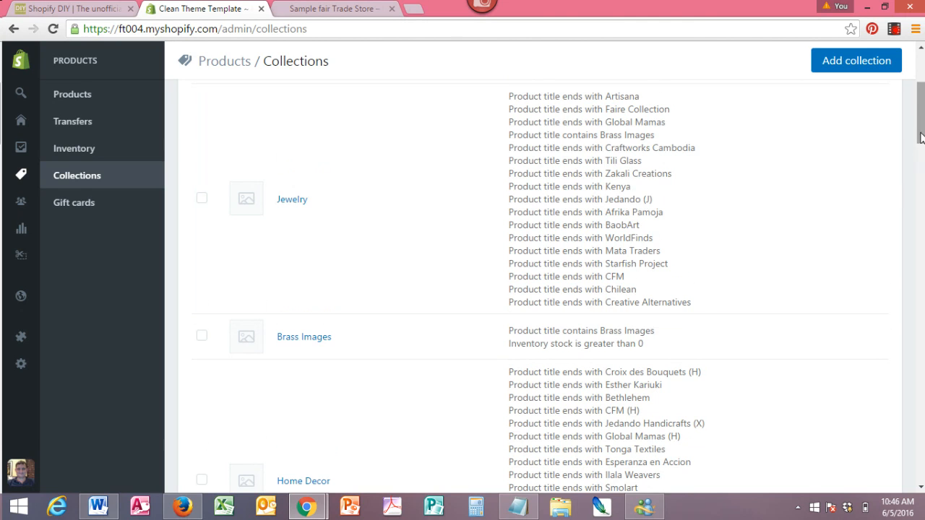
pyautogui.moveTo(921, 111); pyautogui.dragTo(923, 139)
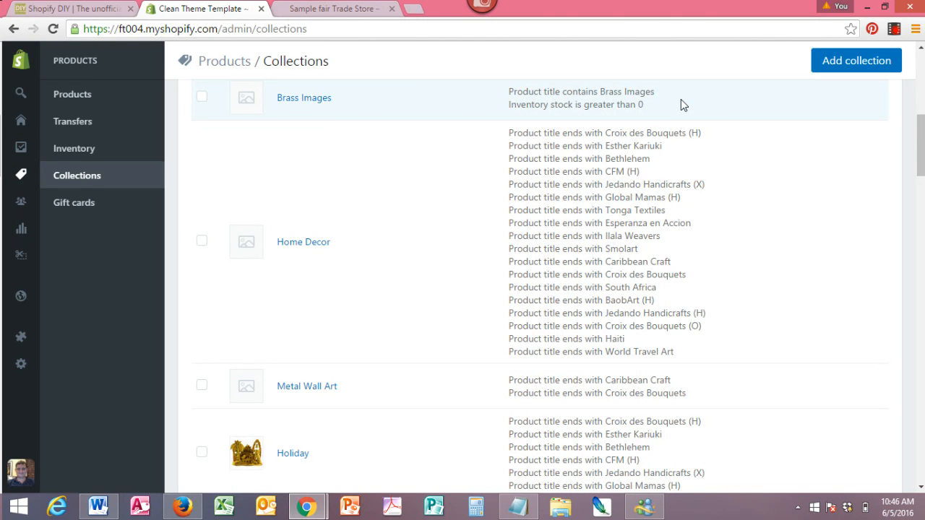
pyautogui.moveTo(921, 148); pyautogui.dragTo(921, 214)
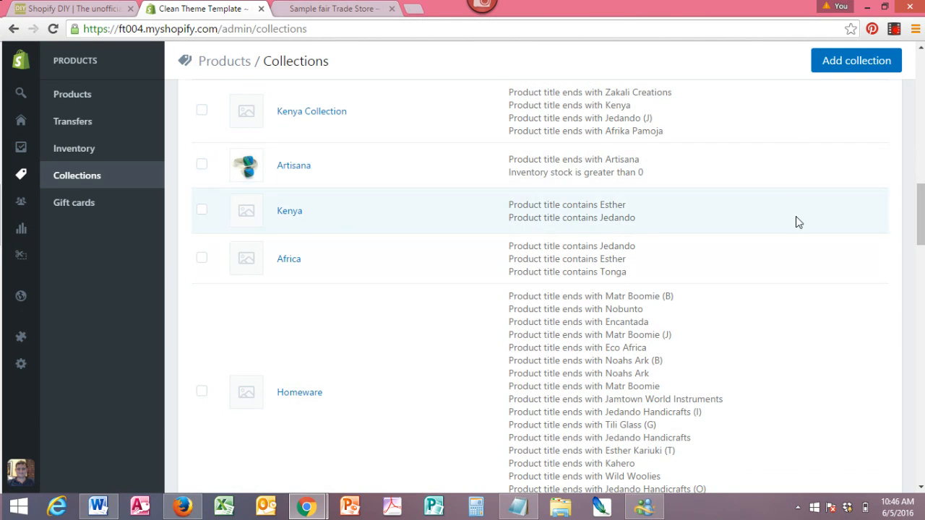
pyautogui.moveTo(922, 226); pyautogui.dragTo(923, 291)
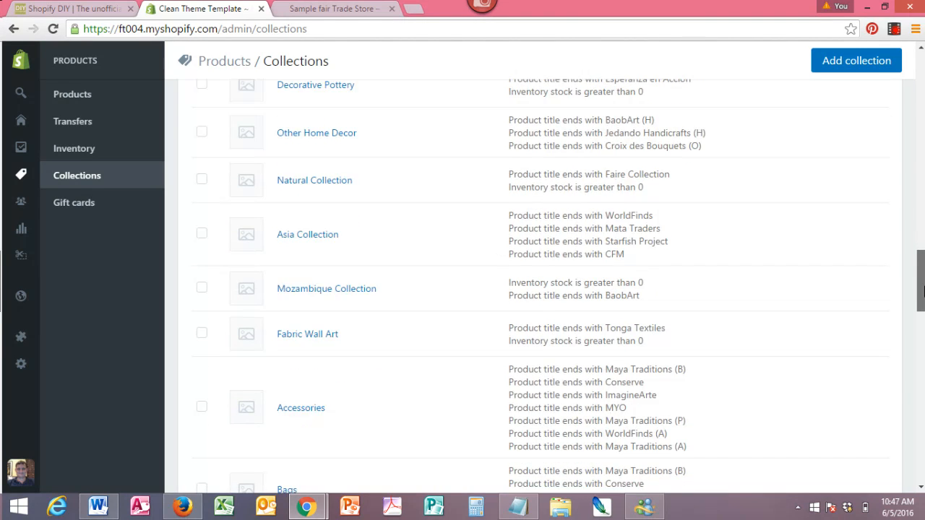
pyautogui.scroll(-15, 918, 292)
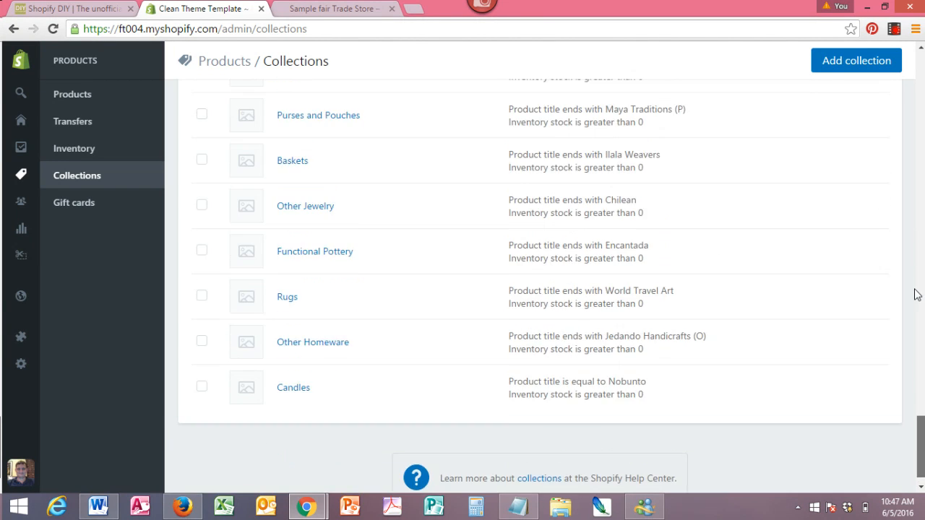
pyautogui.scroll(20, 916, 294)
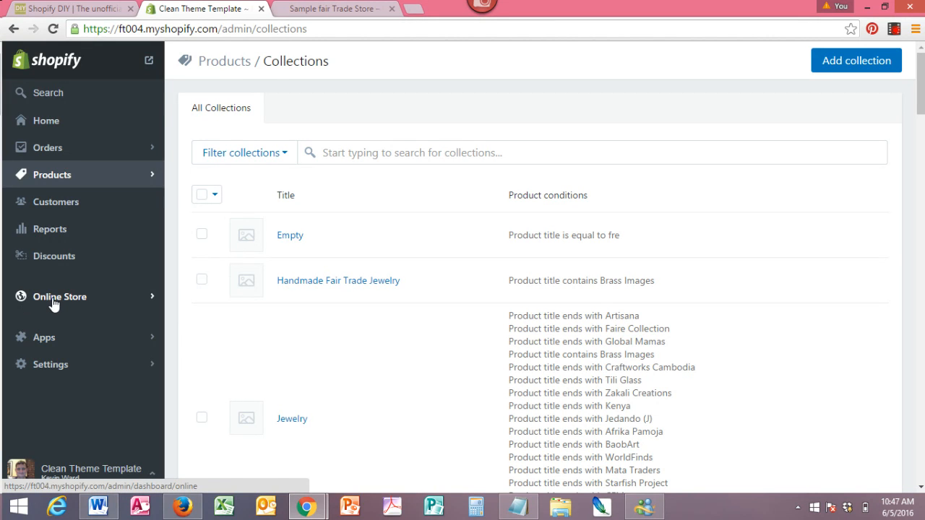
# - Open the online store's navigation menus and view the Jewelry menu's items
pyautogui.click(53, 302)
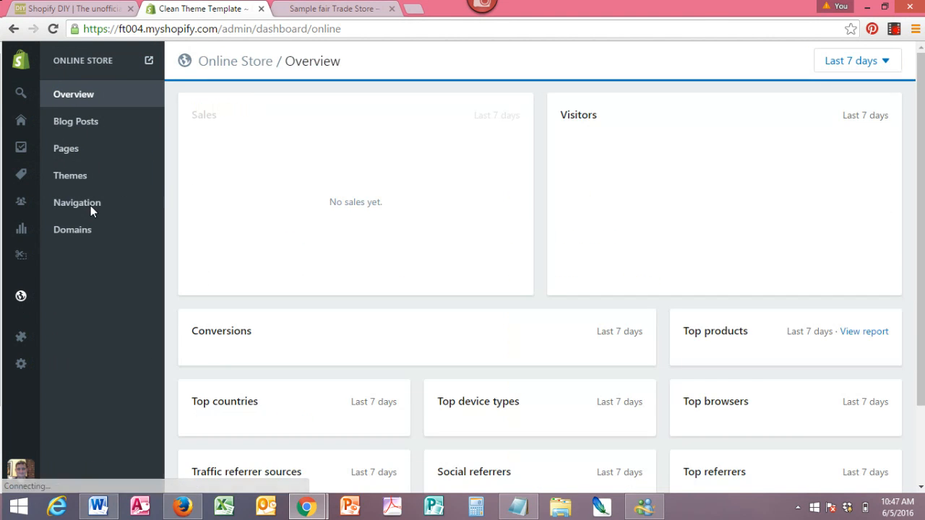
pyautogui.click(90, 206)
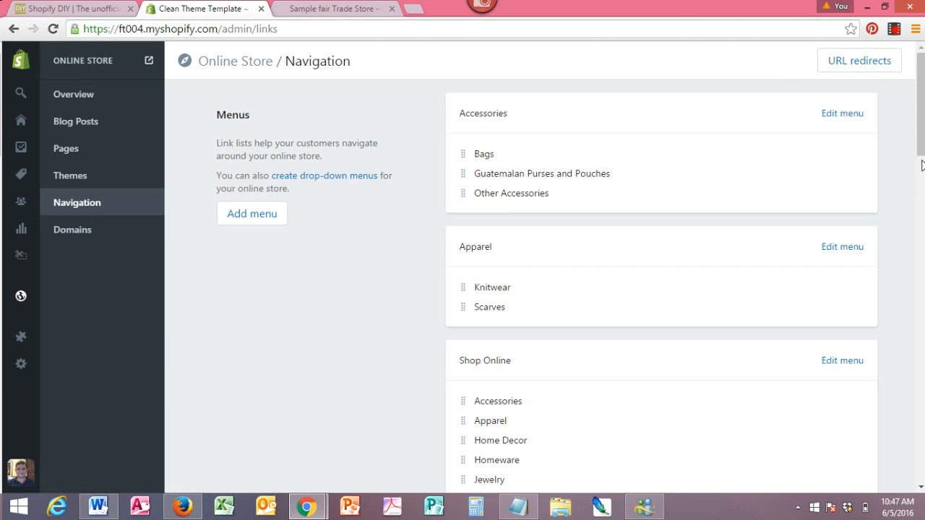
pyautogui.scroll(-2, 922, 166)
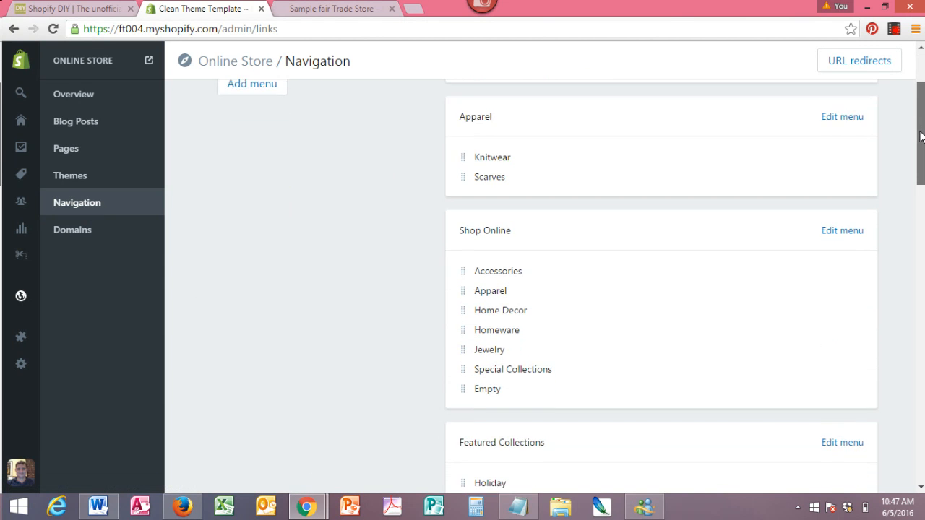
pyautogui.moveTo(921, 137); pyautogui.dragTo(923, 374)
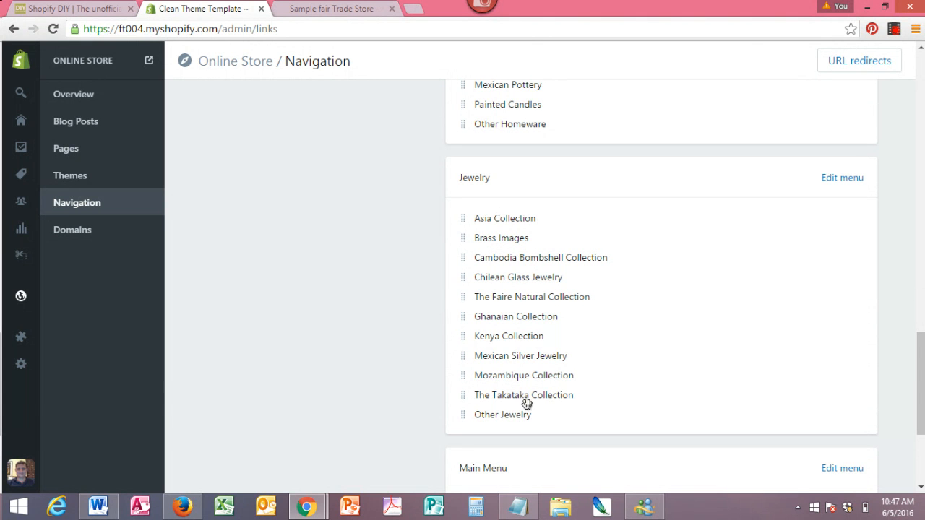
pyautogui.click(837, 180)
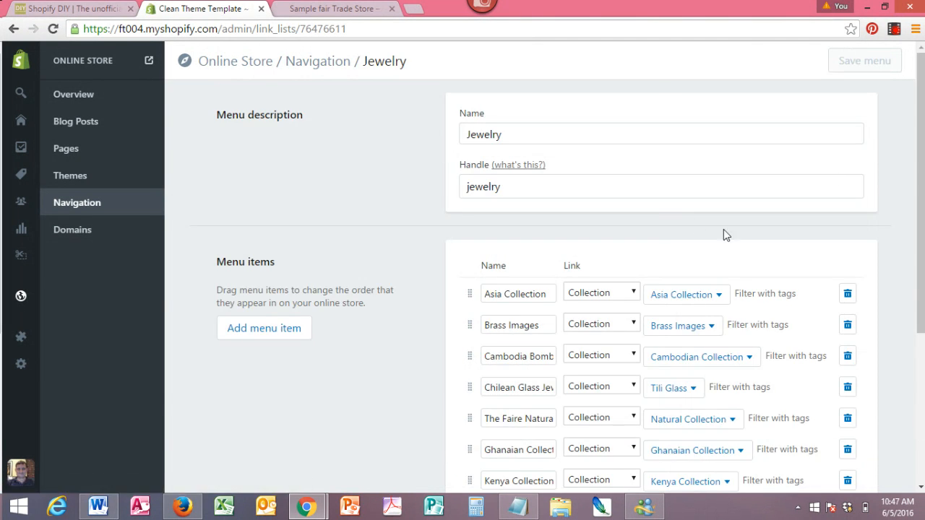
pyautogui.moveTo(918, 148); pyautogui.dragTo(923, 70)
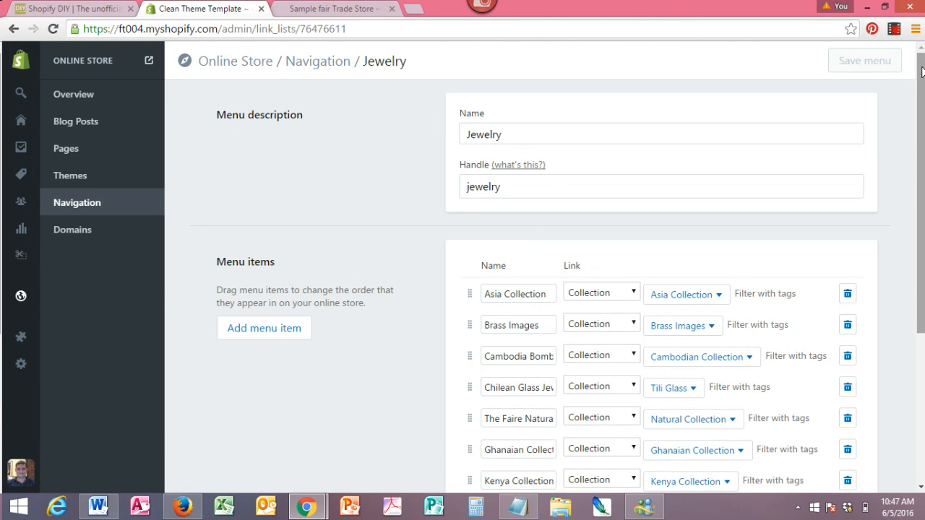
# - Switch to the storefront and inspect the By Category drop-down menu
pyautogui.click(333, 13)
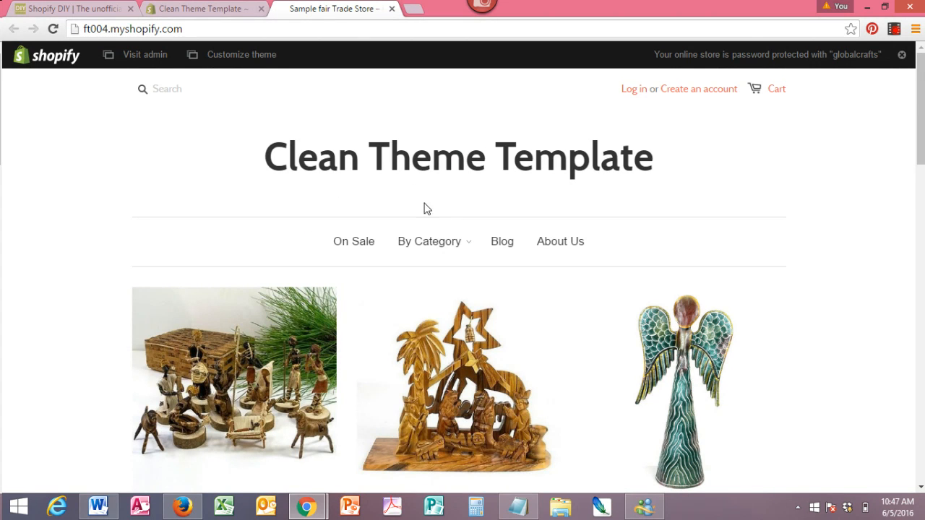
pyautogui.moveTo(465, 249)
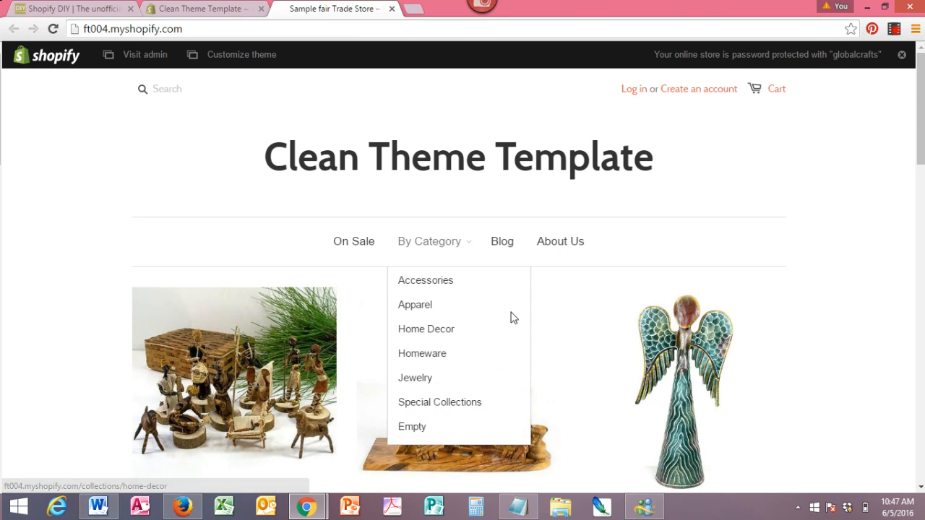
pyautogui.moveTo(460, 268)
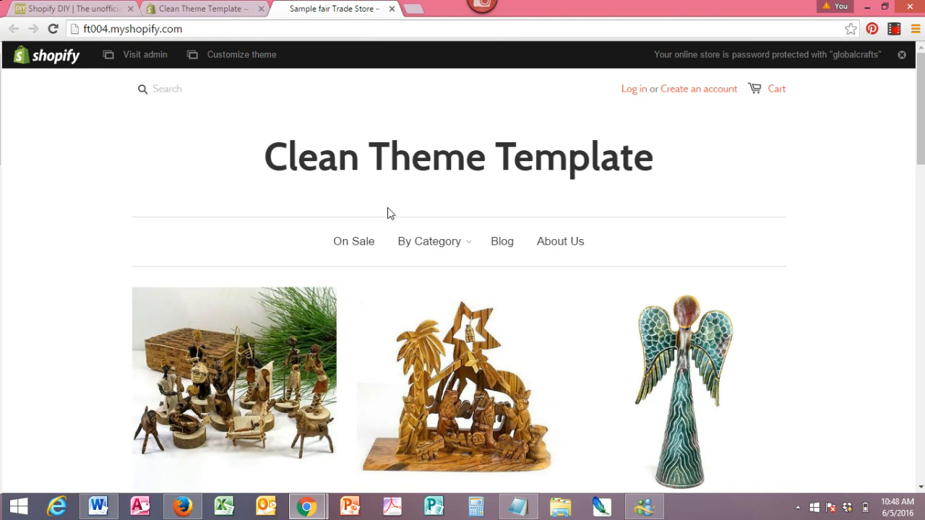
# - Return to the admin, open the Themes page and view the current theme's actions menu
pyautogui.click(187, 9)
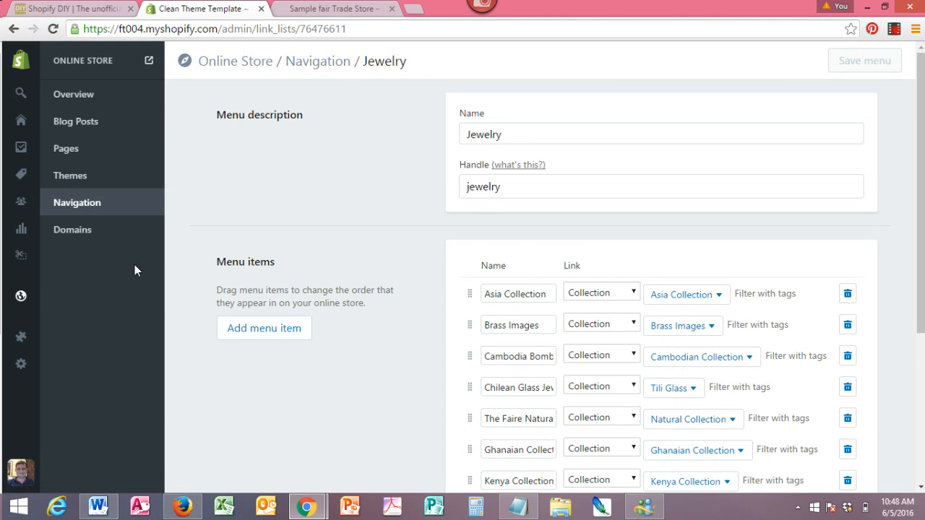
pyautogui.moveTo(28, 301)
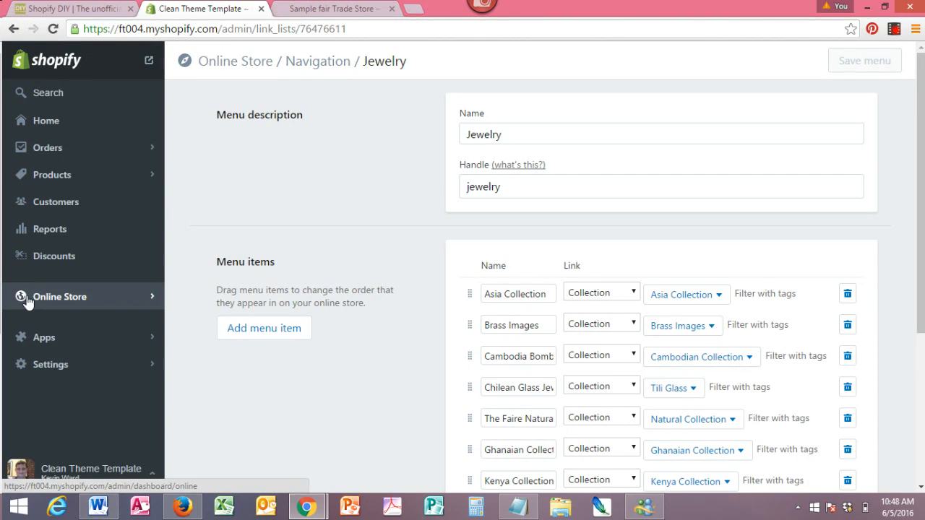
pyautogui.click(81, 296)
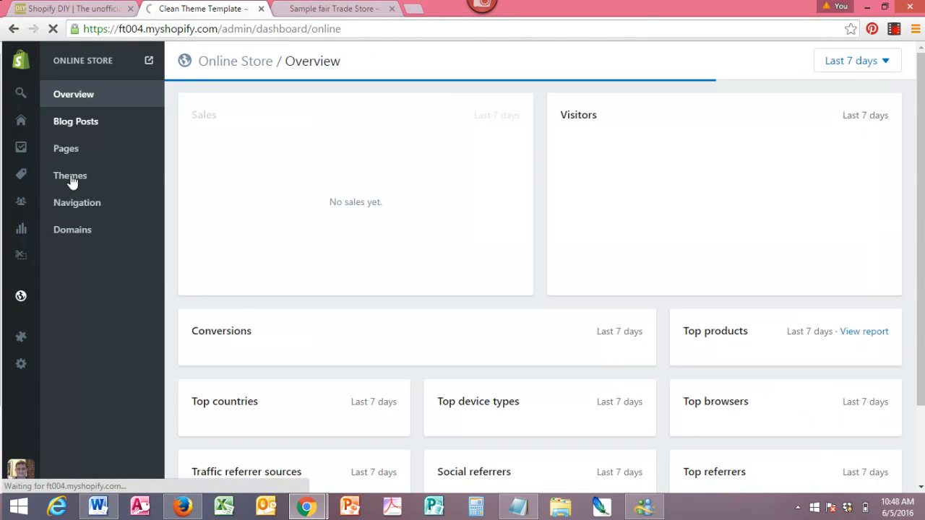
pyautogui.click(70, 177)
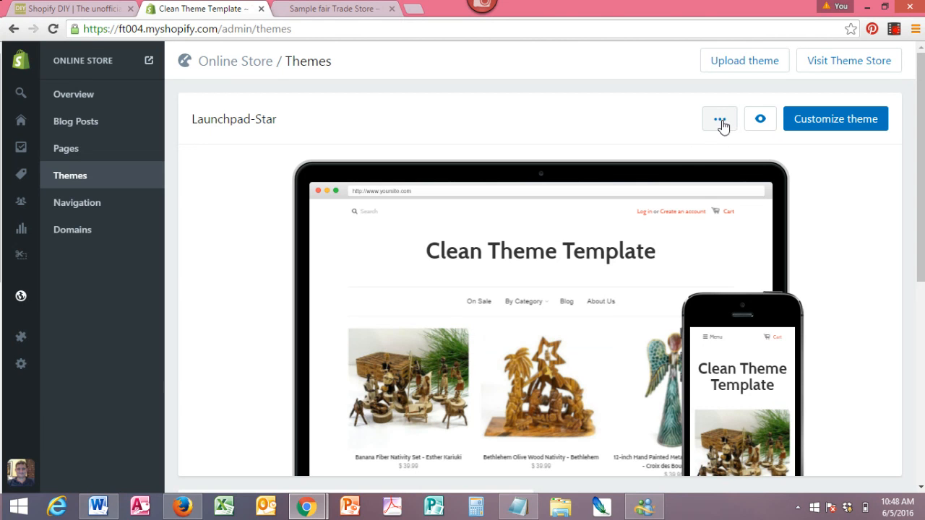
pyautogui.click(721, 123)
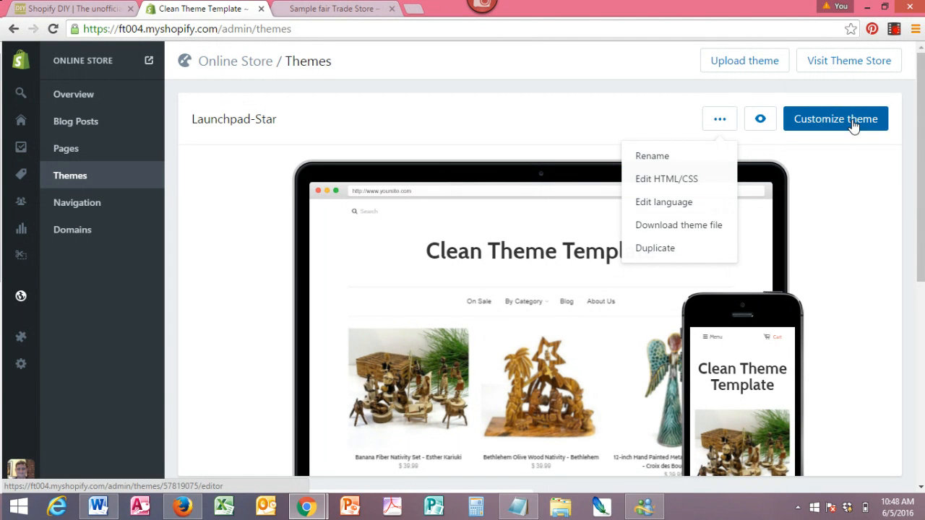
pyautogui.moveTo(917, 133); pyautogui.dragTo(917, 247)
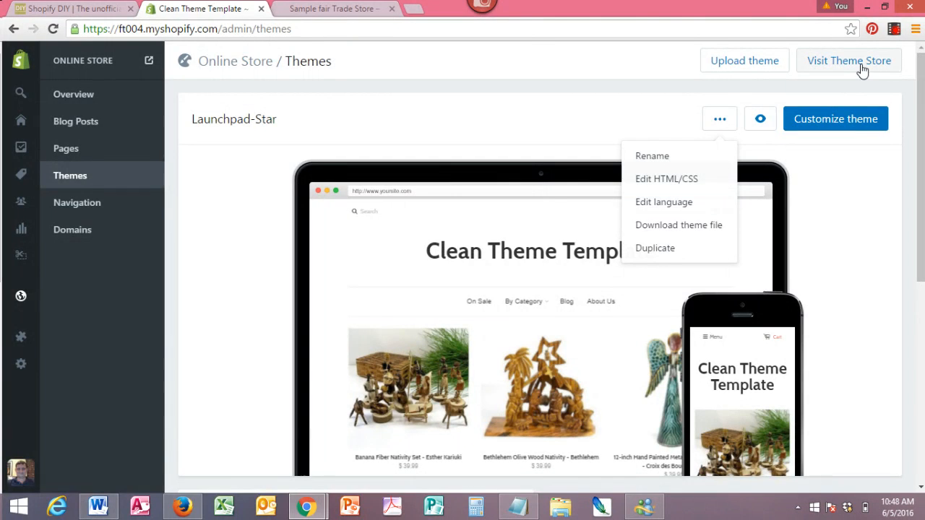
# - Open the Theme Store and search for themes named mobila
pyautogui.click(864, 65)
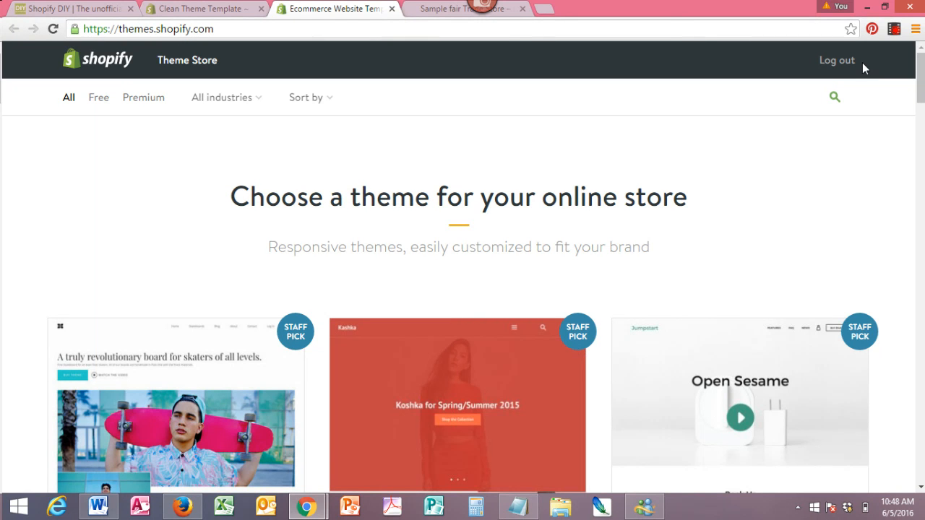
pyautogui.moveTo(922, 73)
pyautogui.mouseDown()
pyautogui.moveTo(922, 110)
pyautogui.moveTo(922, 70)
pyautogui.mouseUp()
pyautogui.click(835, 97)
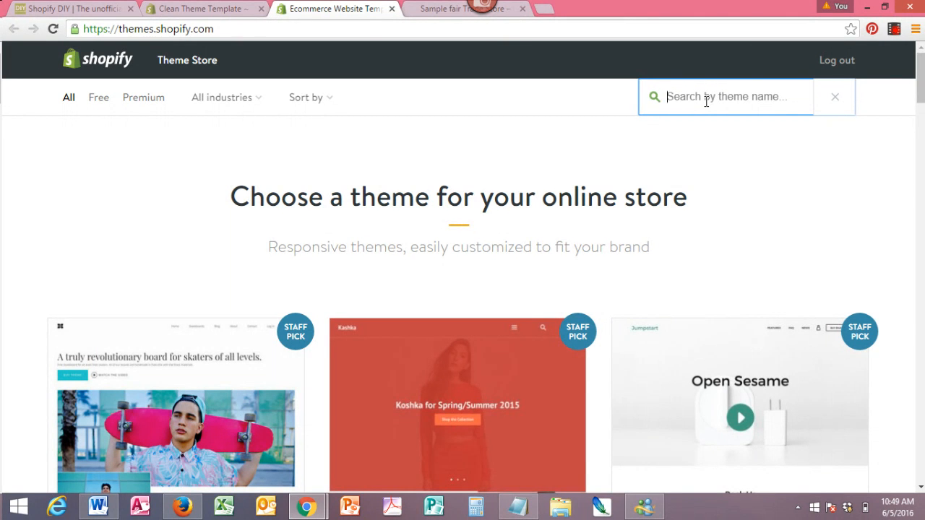
pyautogui.write('mobila')
pyautogui.press('Return')
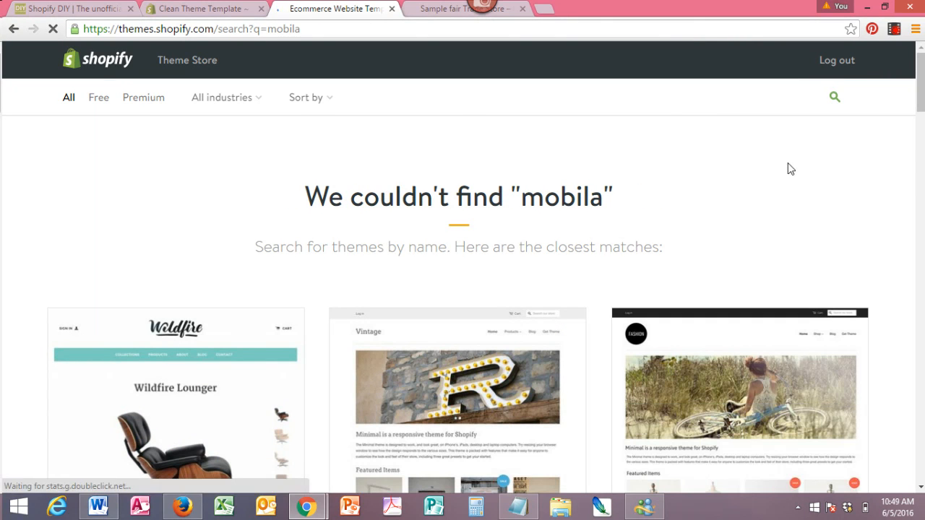
pyautogui.moveTo(923, 107)
pyautogui.mouseDown()
pyautogui.moveTo(922, 150)
pyautogui.moveTo(922, 107)
pyautogui.mouseUp()
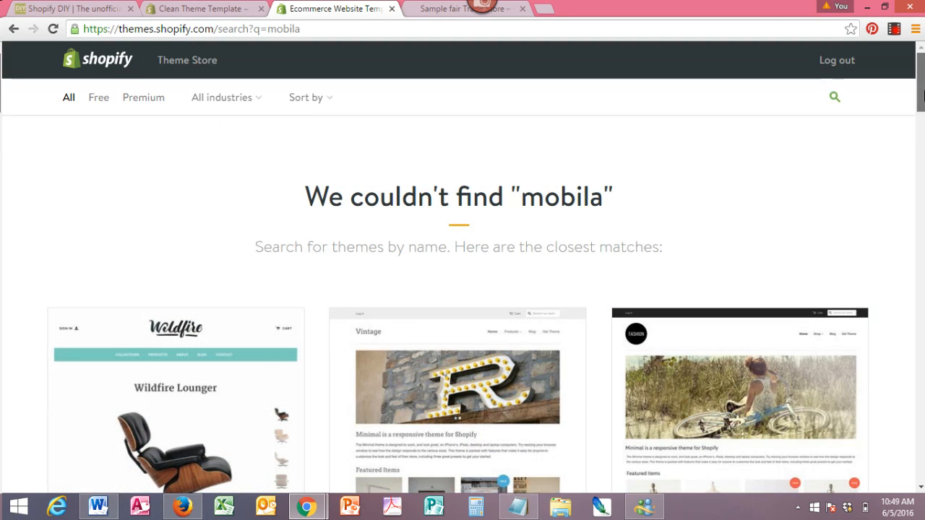
# - Search the Theme Store for mob instead and browse the Mobilia results
pyautogui.click(830, 105)
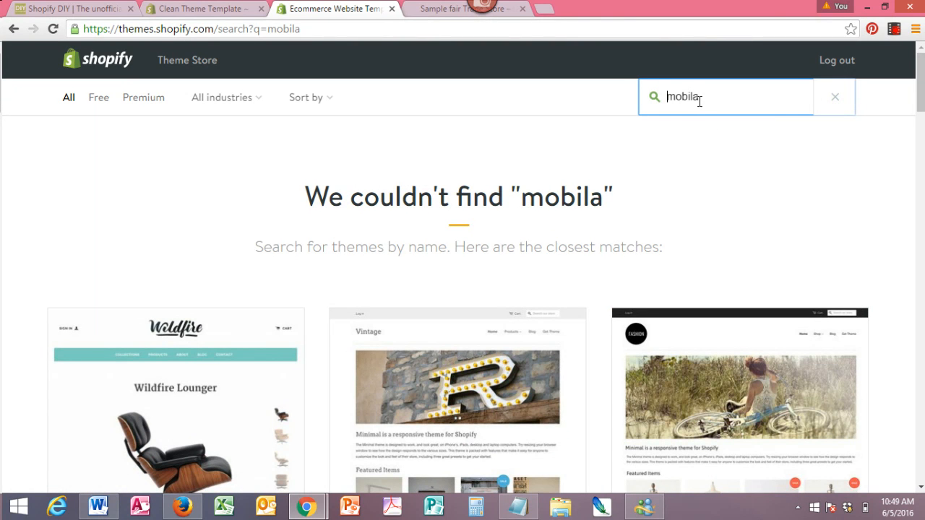
pyautogui.write('mob')
pyautogui.press('Delete')
pyautogui.press('Delete')
pyautogui.press('Delete')
pyautogui.press('Delete')
pyautogui.press('Delete')
pyautogui.press('Delete')
pyautogui.press('Return')
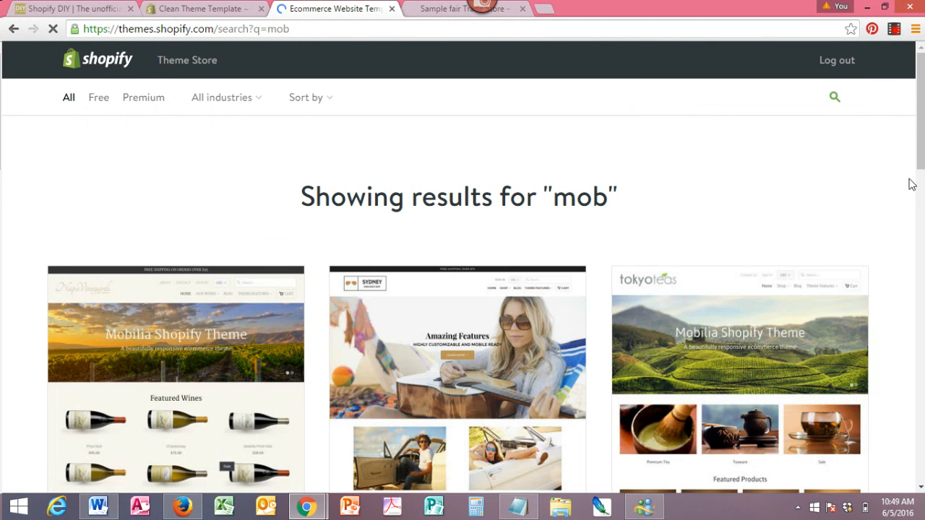
pyautogui.scroll(-3, 923, 174)
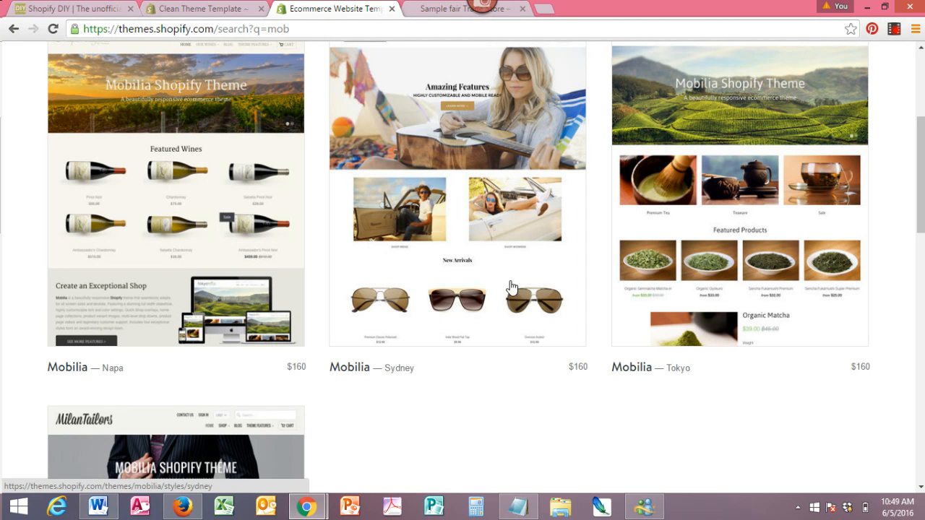
pyautogui.moveTo(923, 219); pyautogui.dragTo(922, 297)
pyautogui.moveTo(922, 274); pyautogui.dragTo(922, 188)
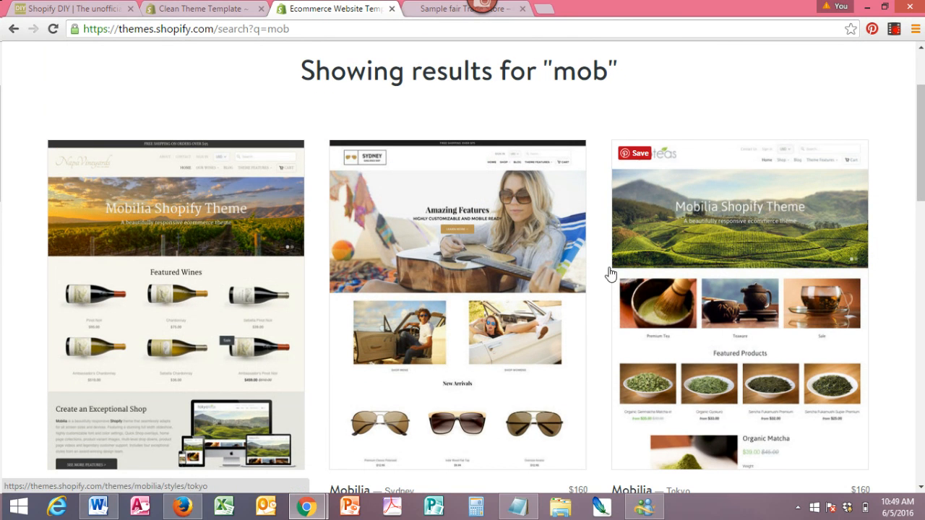
# - Open the Mobilia Napa theme and preview it on the store's storefront
pyautogui.click(179, 320)
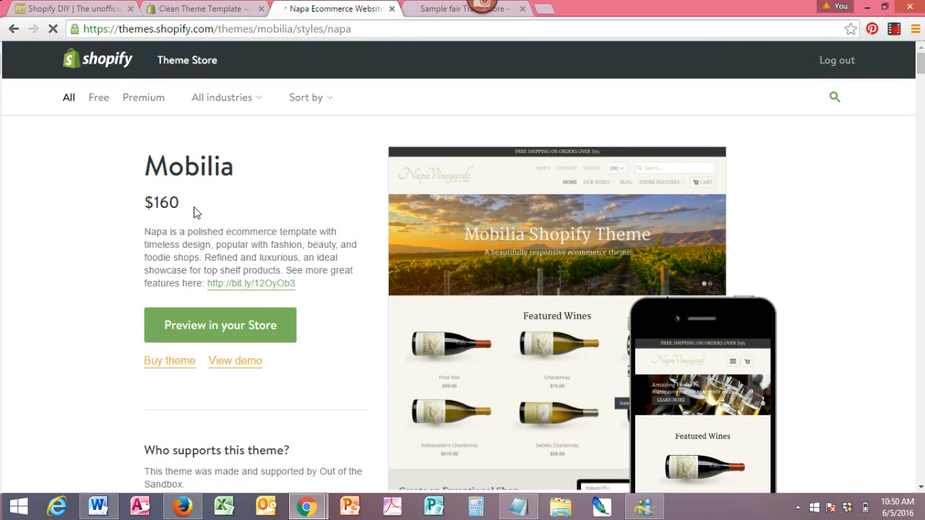
pyautogui.click(260, 329)
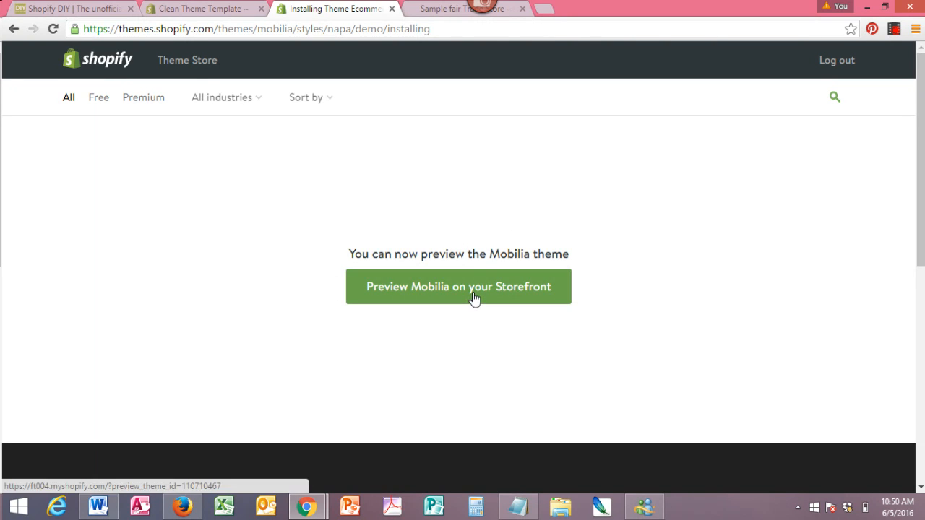
pyautogui.click(473, 296)
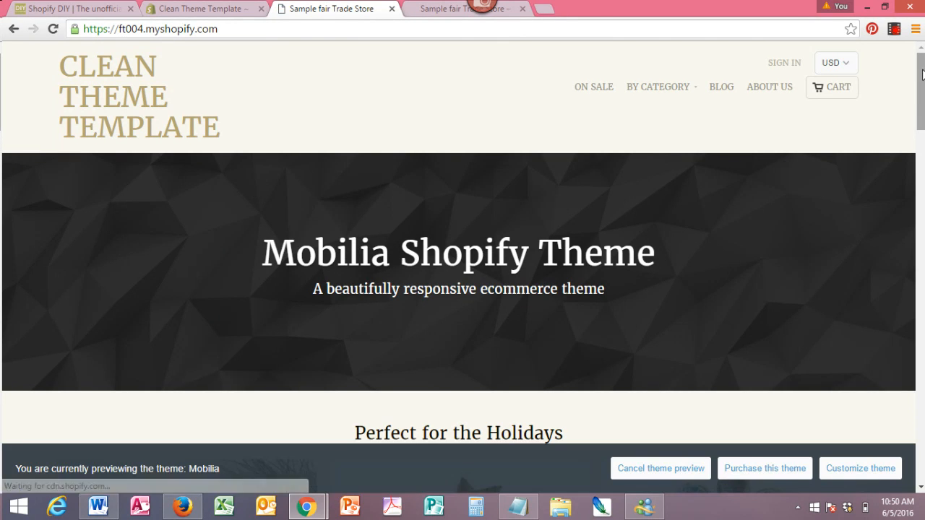
pyautogui.moveTo(922, 70)
pyautogui.mouseDown()
pyautogui.moveTo(905, 156)
pyautogui.moveTo(911, 248)
pyautogui.moveTo(920, 86)
pyautogui.mouseUp()
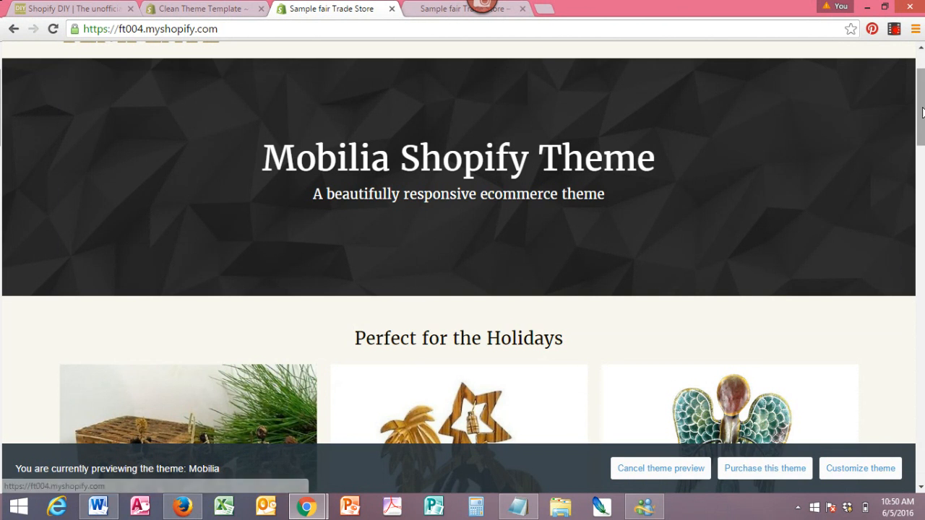
pyautogui.moveTo(921, 108); pyautogui.dragTo(921, 85)
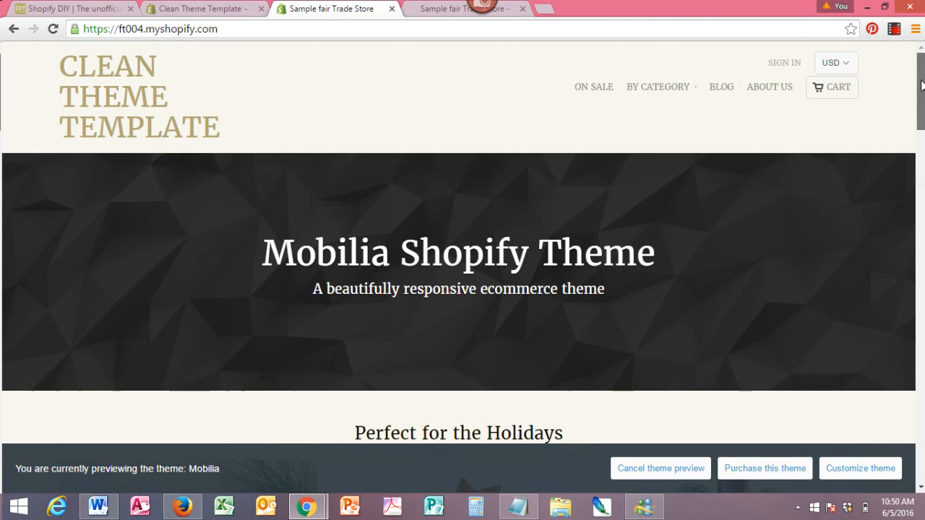
# - Return to the admin Themes page and open the Mobilia theme in the theme editor
pyautogui.click(207, 14)
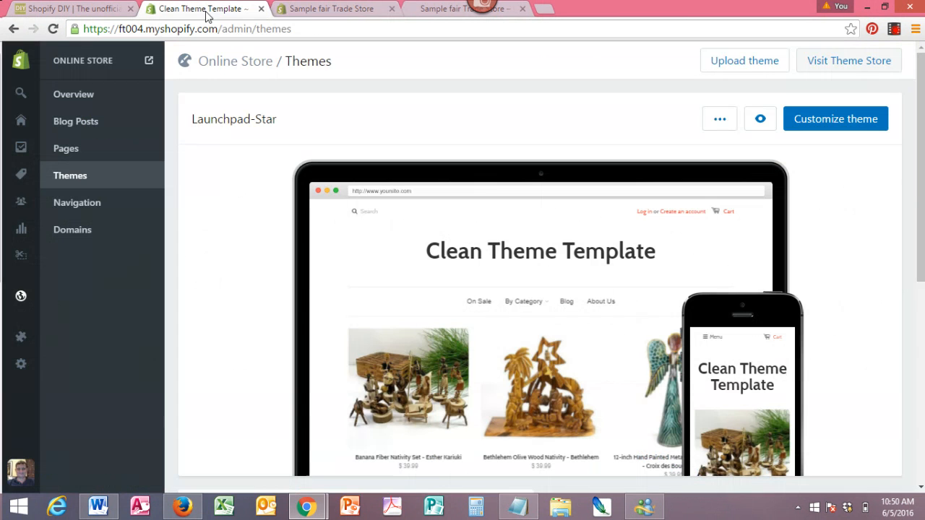
pyautogui.click(78, 184)
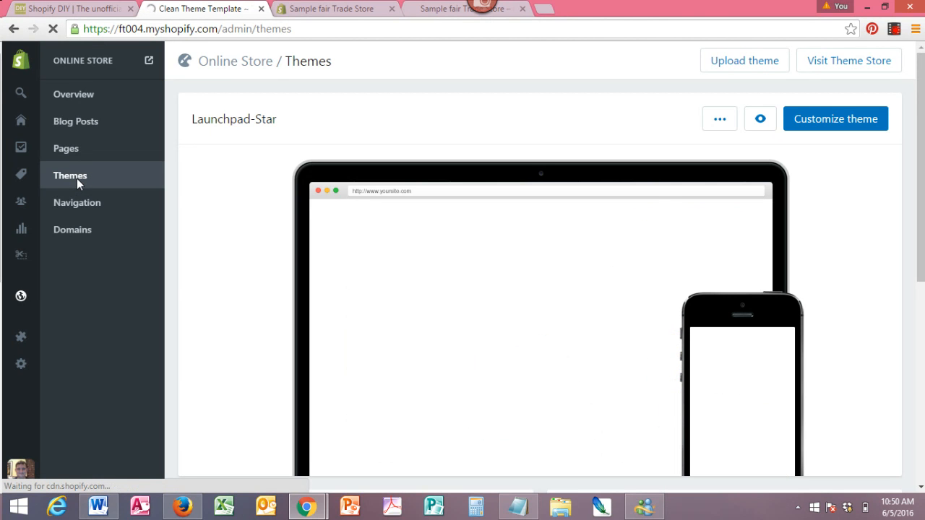
pyautogui.moveTo(923, 177); pyautogui.dragTo(924, 324)
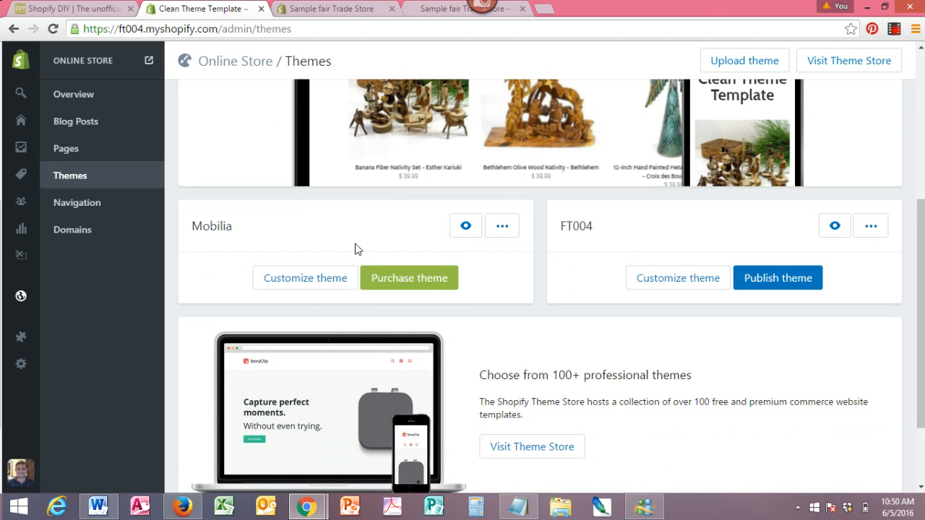
pyautogui.click(306, 279)
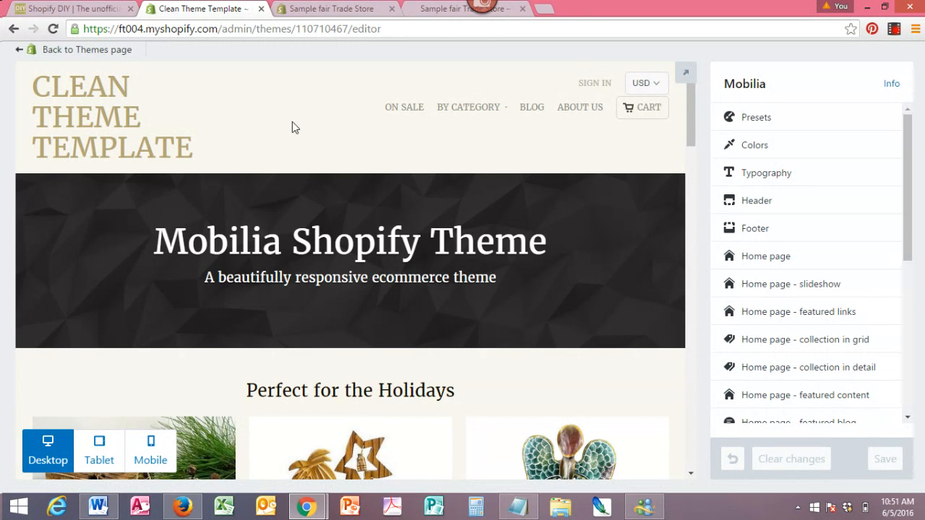
# - Compare the editor preview with the open storefront tabs and reload the storefront preview tab
pyautogui.moveTo(501, 113)
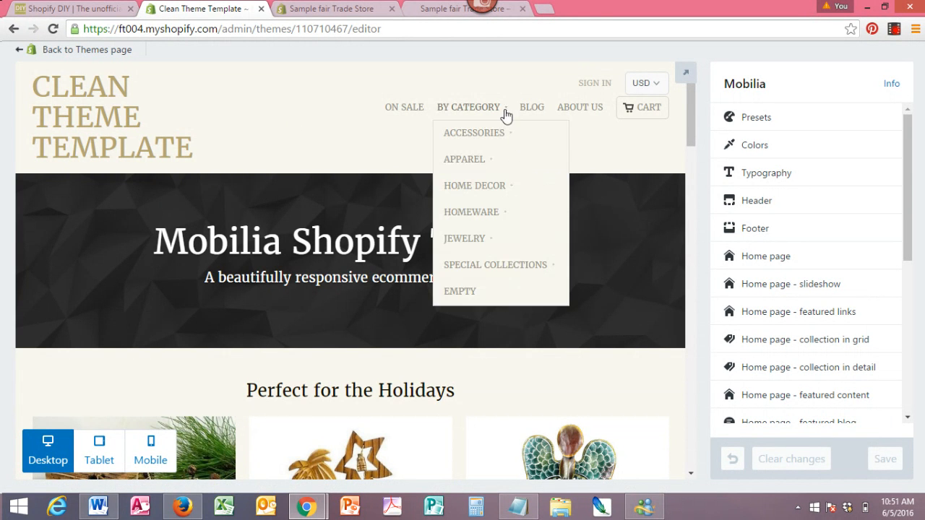
pyautogui.moveTo(496, 137)
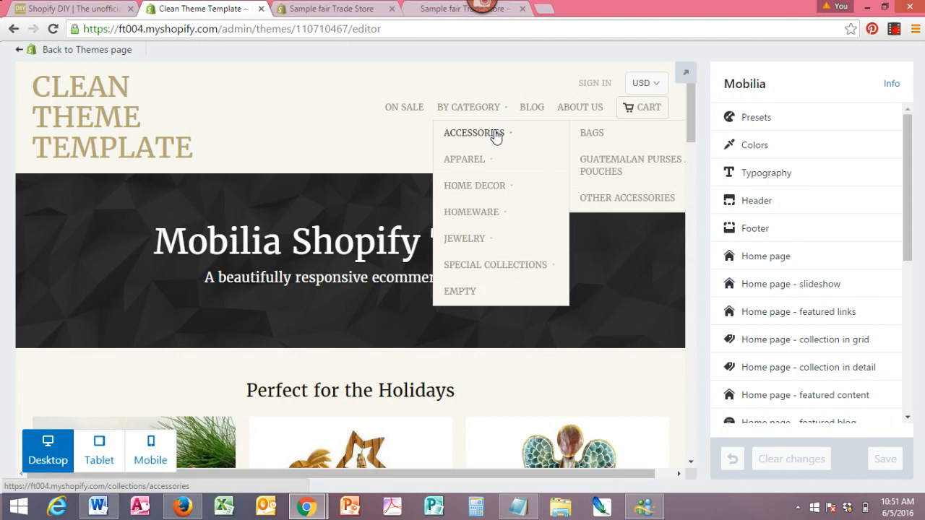
pyautogui.moveTo(489, 170)
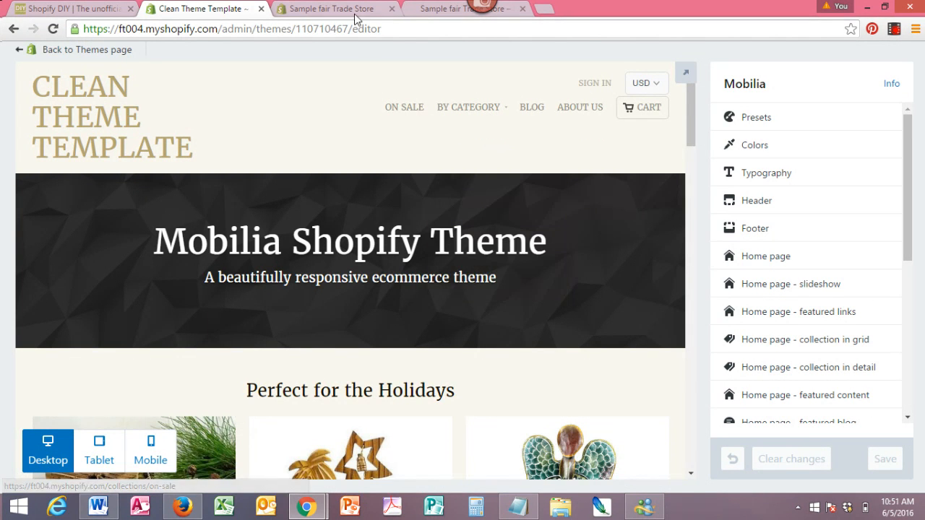
pyautogui.click(425, 16)
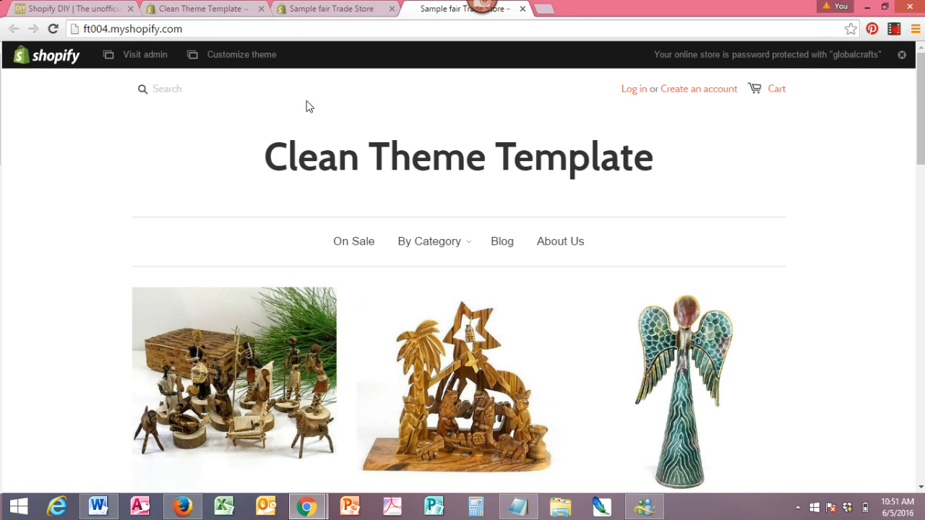
pyautogui.click(341, 13)
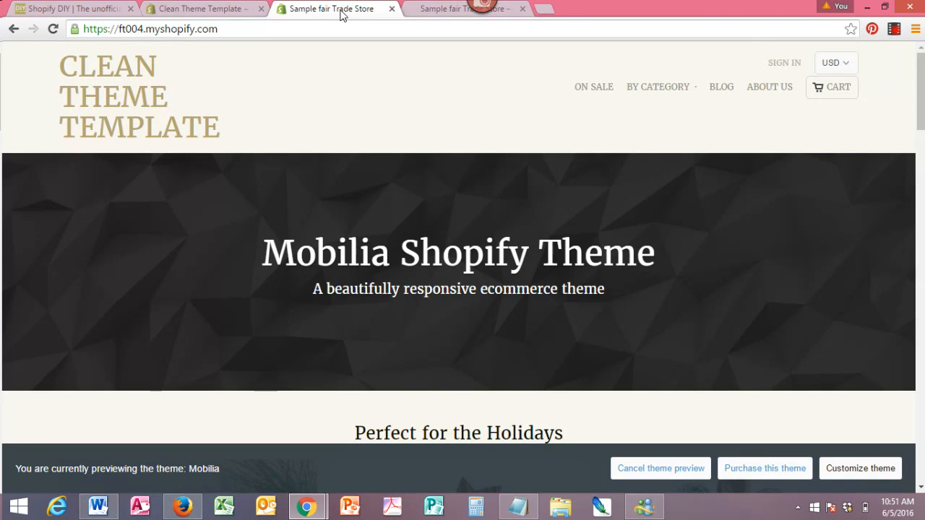
pyautogui.press('F5')
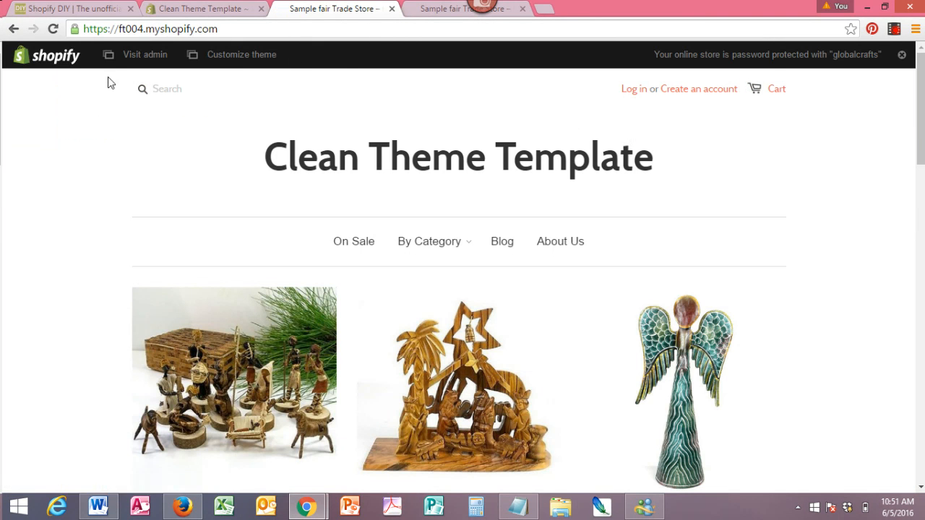
# - Go back to the theme editor and view the theme's Presets panel before returning to the settings list
pyautogui.click(207, 15)
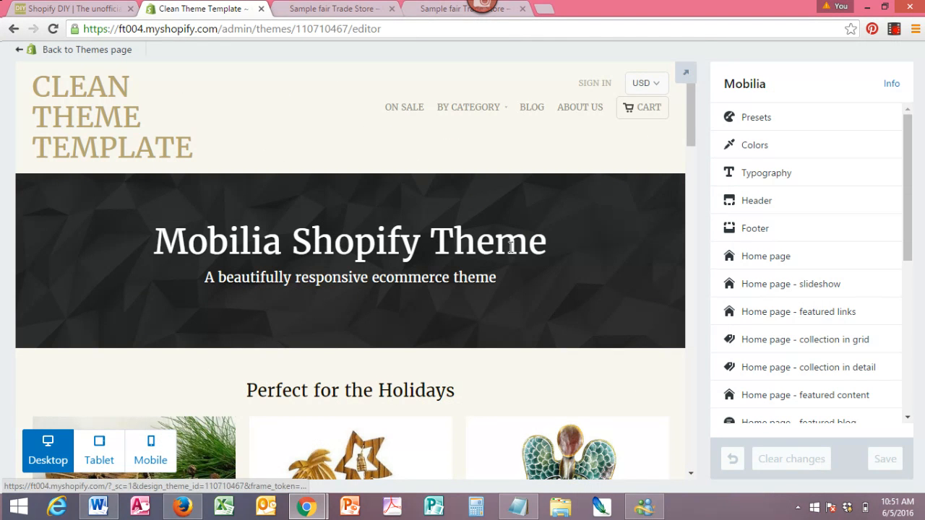
pyautogui.moveTo(499, 108)
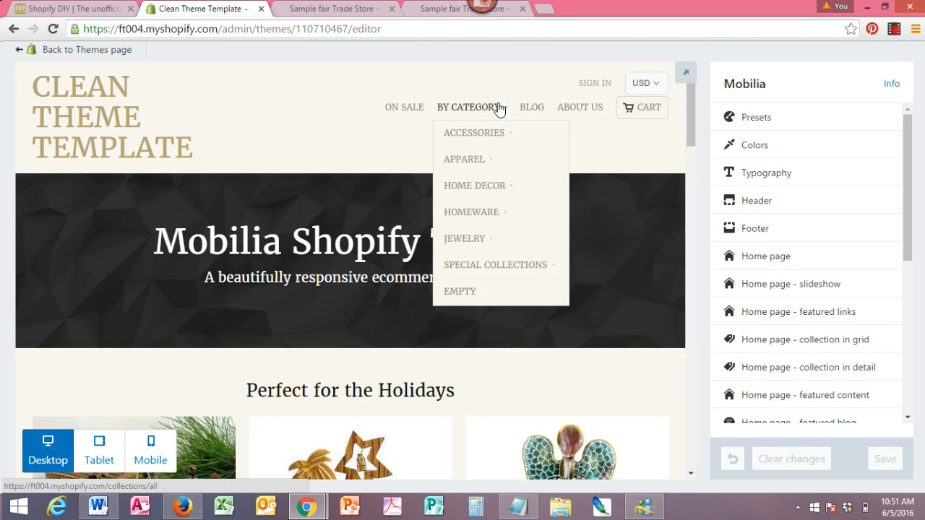
pyautogui.moveTo(474, 246)
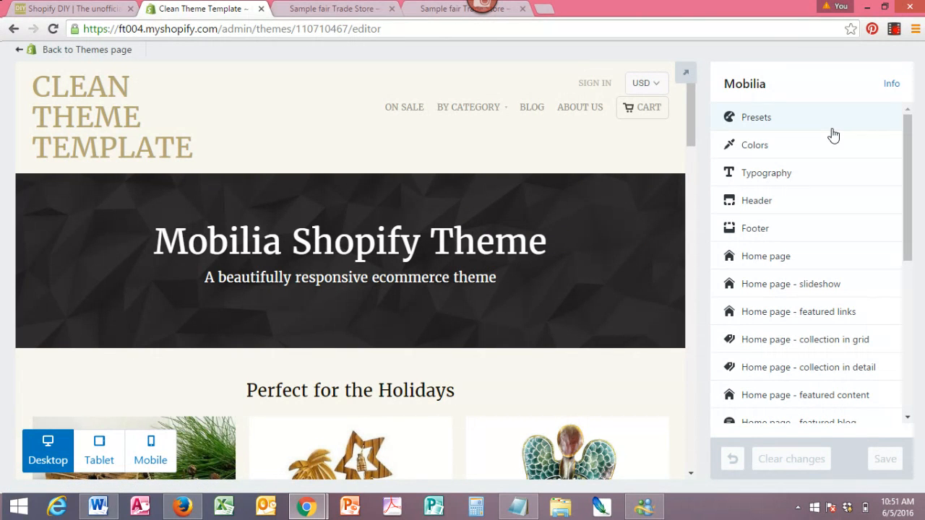
pyautogui.moveTo(902, 139); pyautogui.dragTo(905, 99)
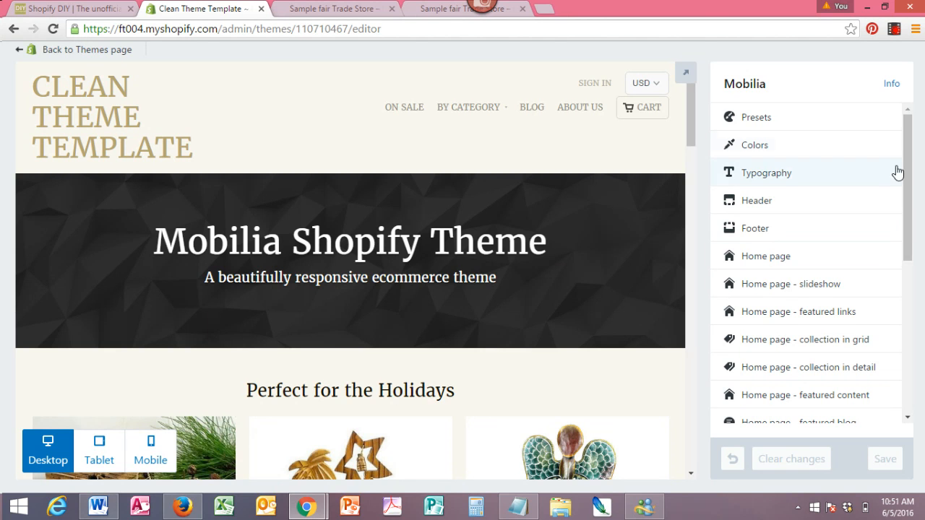
pyautogui.click(785, 127)
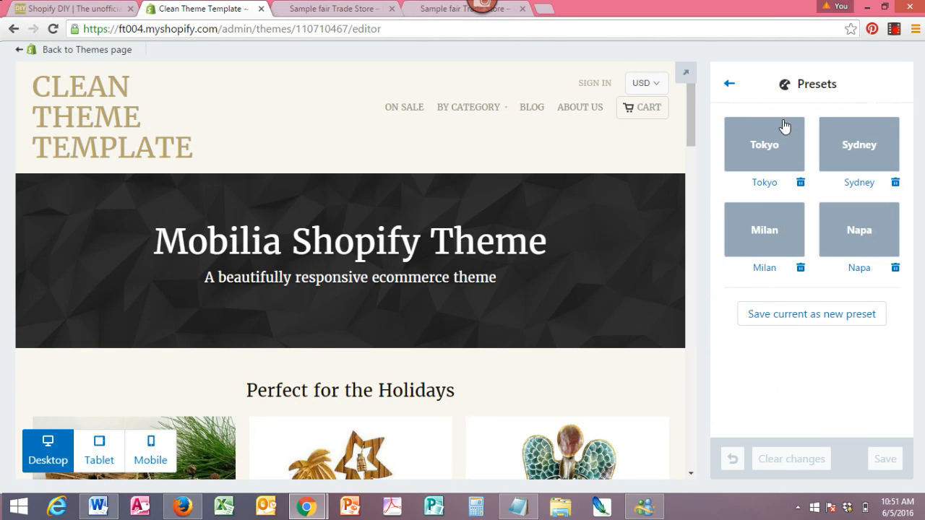
pyautogui.click(729, 86)
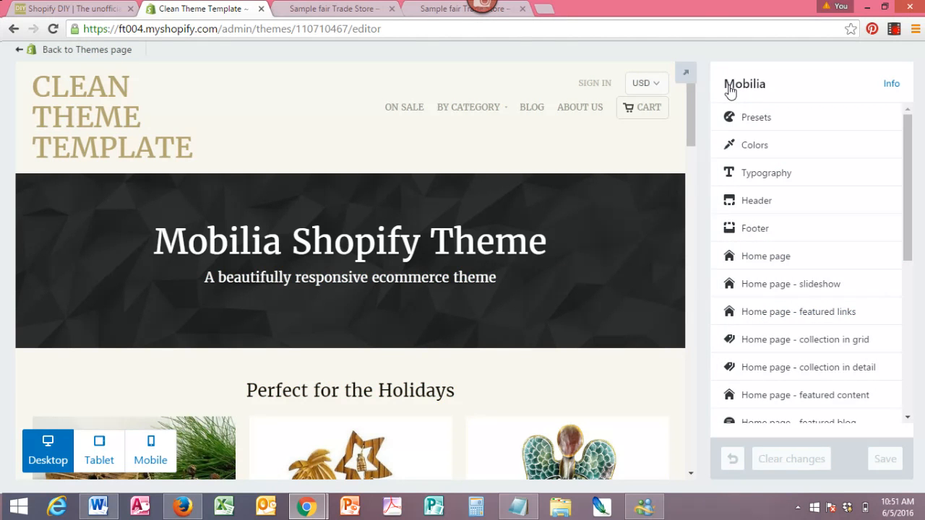
# - Open the Colors settings, set the Regular text color to #ee2509, and save
pyautogui.click(756, 148)
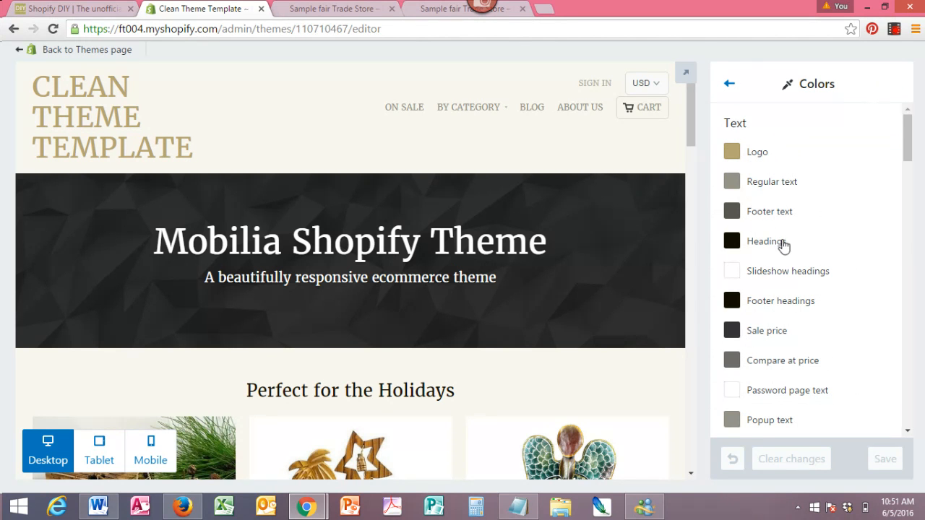
pyautogui.moveTo(908, 138)
pyautogui.mouseDown()
pyautogui.moveTo(908, 165)
pyautogui.moveTo(908, 145)
pyautogui.mouseUp()
pyautogui.moveTo(694, 144); pyautogui.dragTo(692, 176)
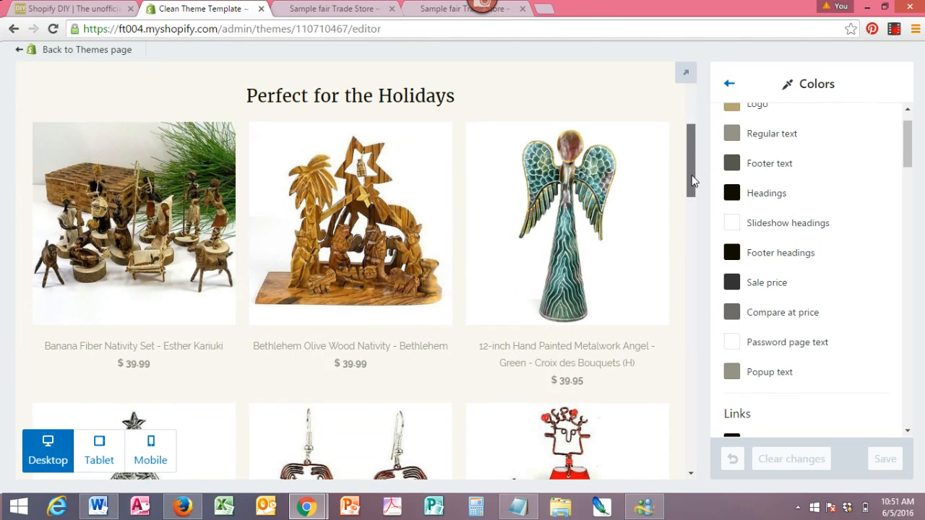
pyautogui.click(732, 137)
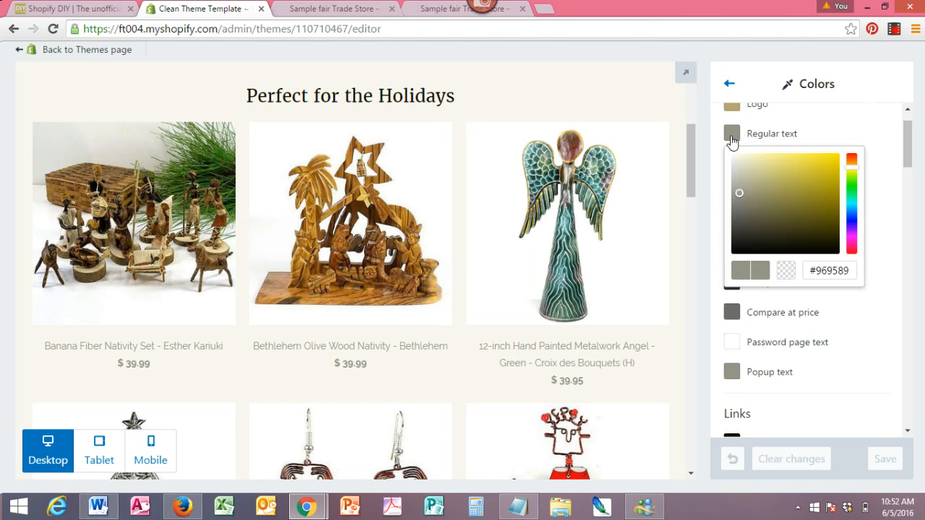
pyautogui.click(852, 160)
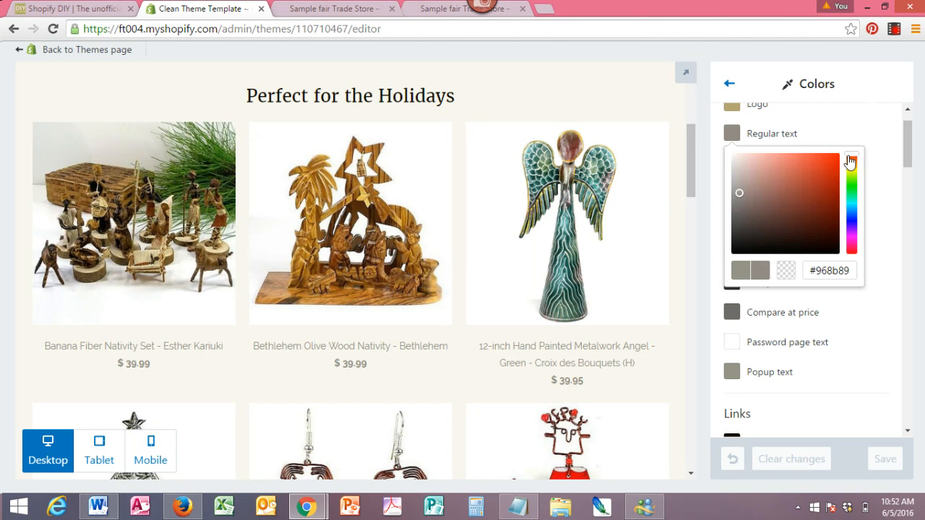
pyautogui.click(835, 161)
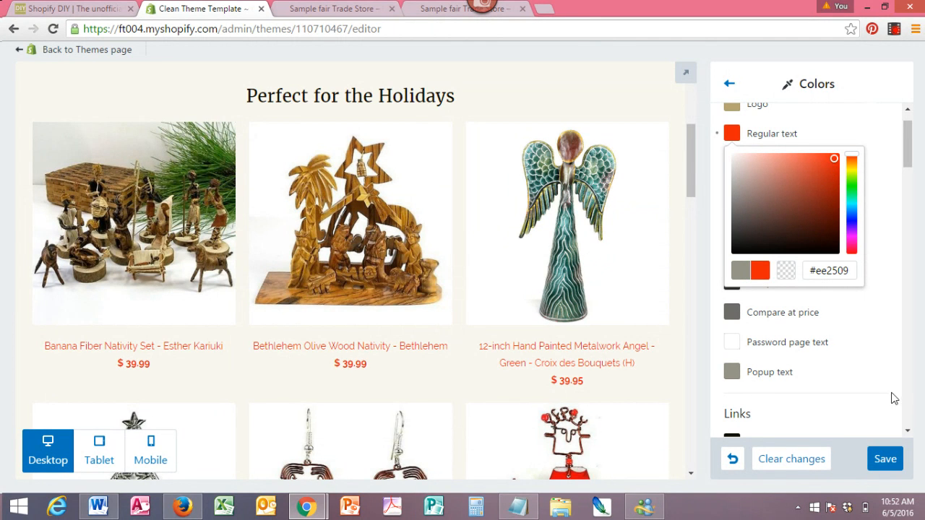
pyautogui.click(892, 461)
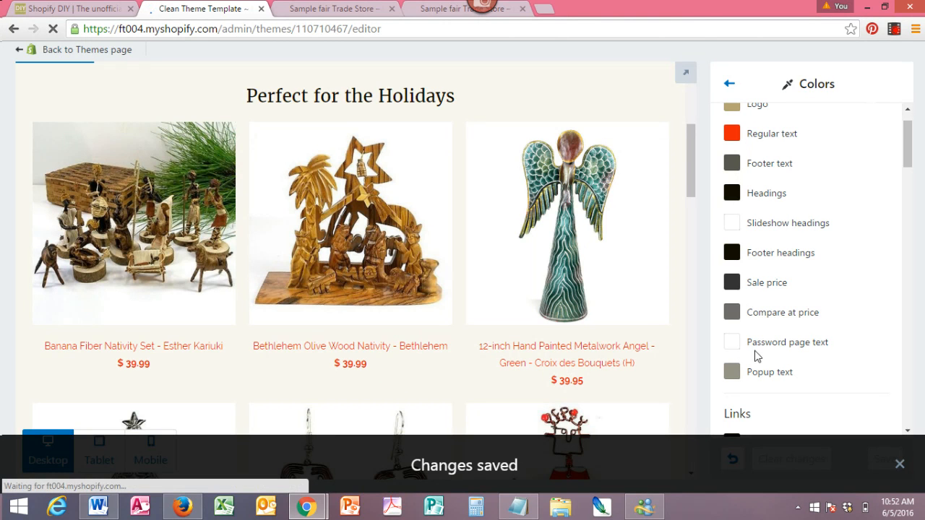
# - Set the Links hover color to #3d0be4 and save
pyautogui.moveTo(905, 145); pyautogui.dragTo(906, 186)
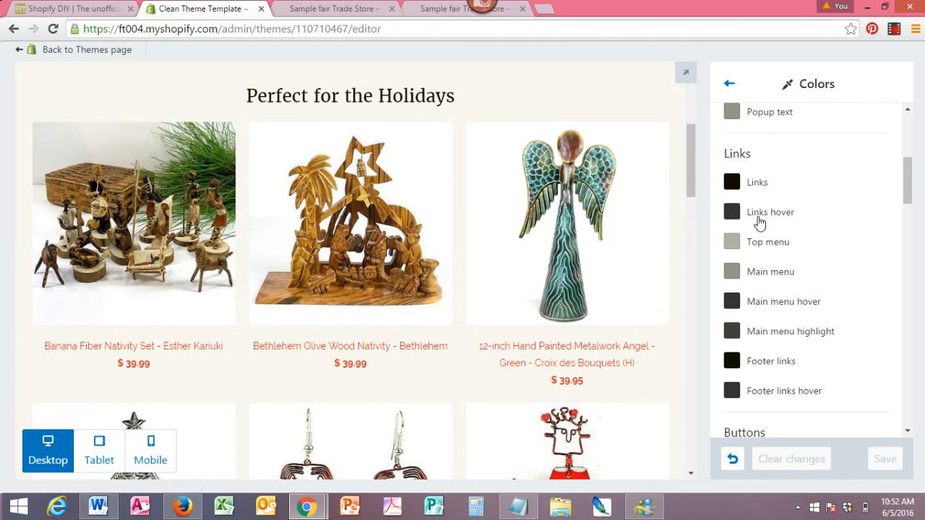
pyautogui.click(732, 214)
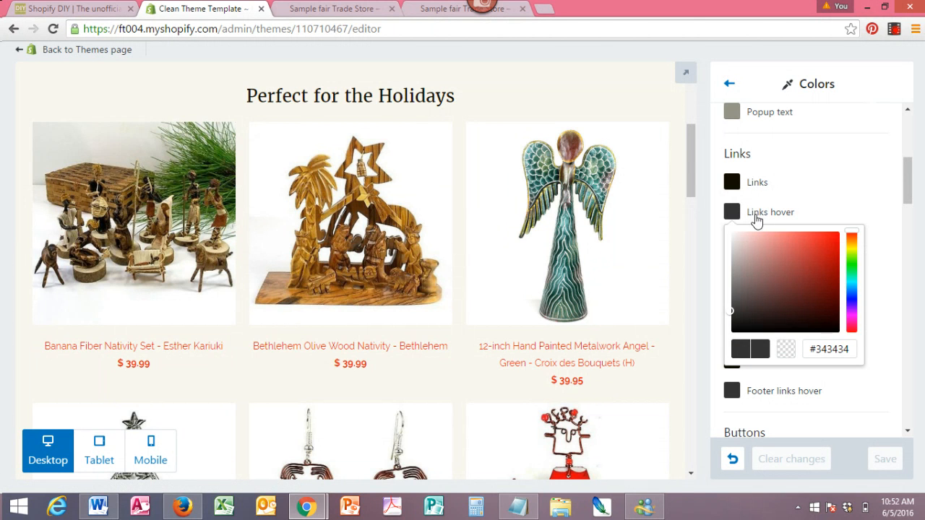
pyautogui.click(852, 309)
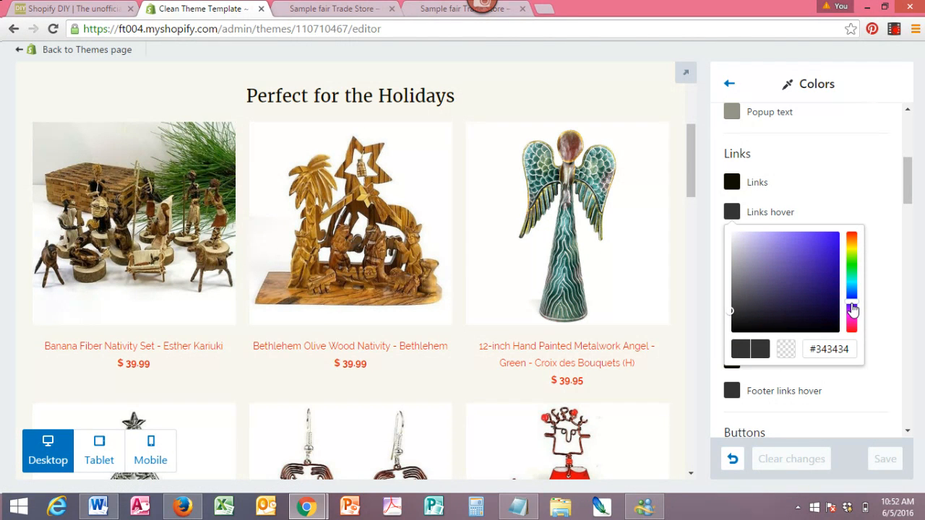
pyautogui.click(834, 244)
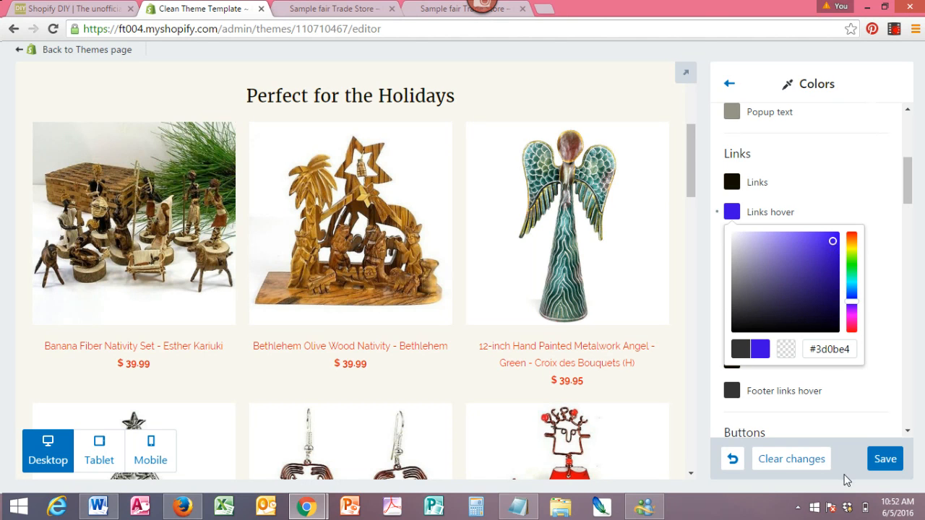
pyautogui.click(884, 461)
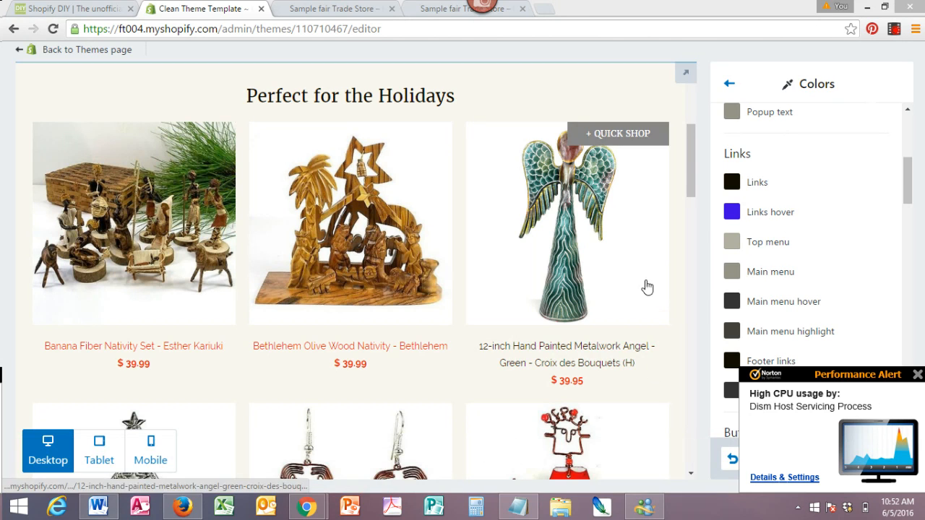
# - Dismiss the Norton alert and open the Dancing Girl Santa Pin product page in the preview
pyautogui.moveTo(910, 181); pyautogui.dragTo(911, 195)
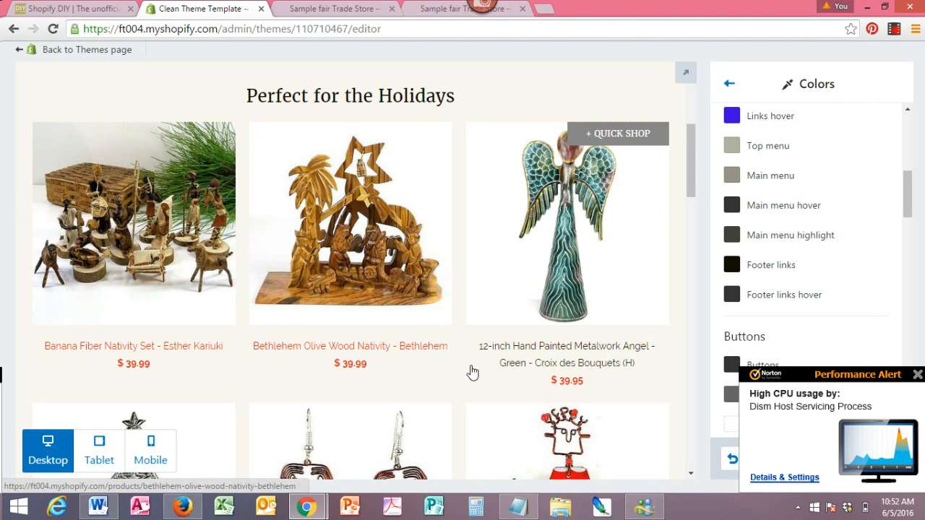
pyautogui.click(918, 375)
pyautogui.moveTo(909, 186); pyautogui.dragTo(908, 215)
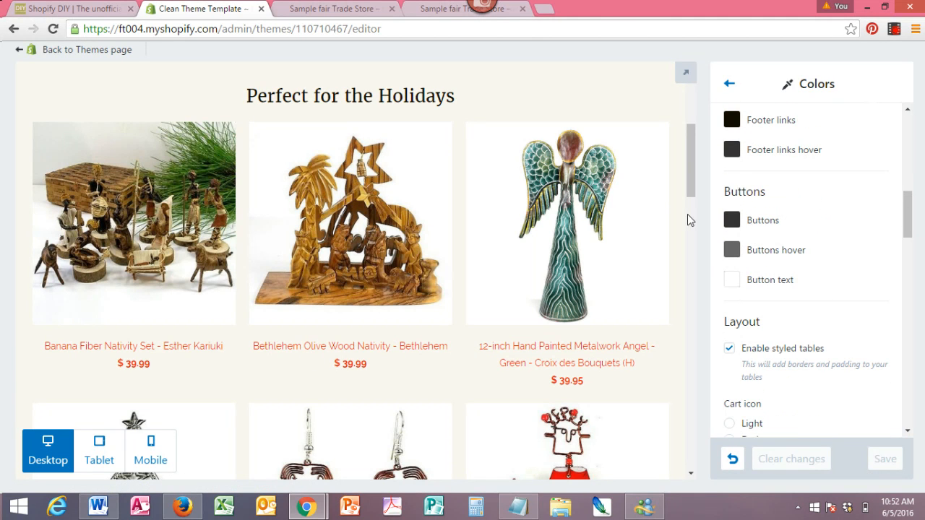
pyautogui.moveTo(686, 186); pyautogui.dragTo(688, 243)
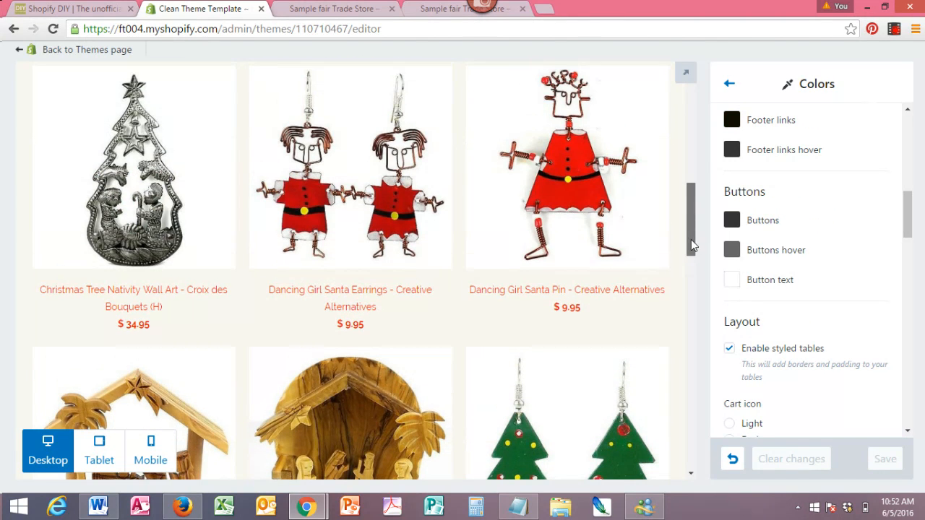
pyautogui.click(537, 214)
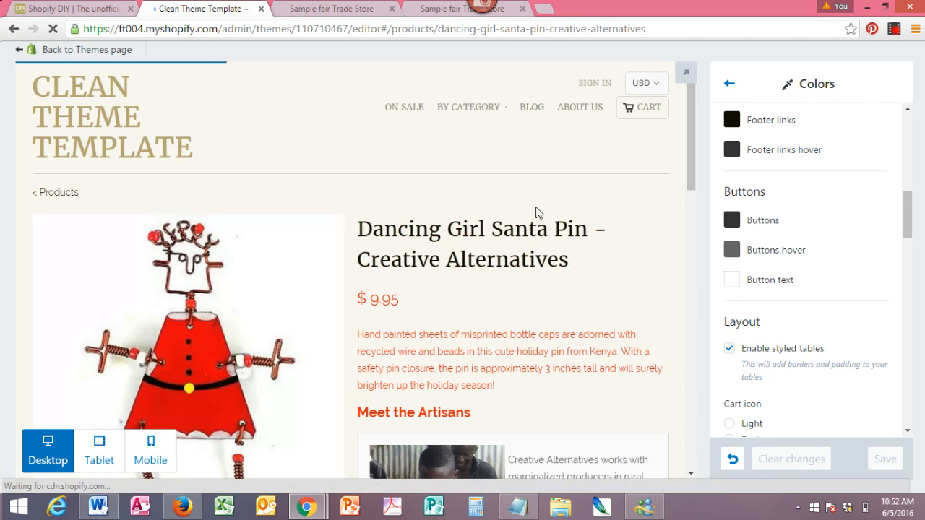
pyautogui.moveTo(689, 146); pyautogui.dragTo(690, 275)
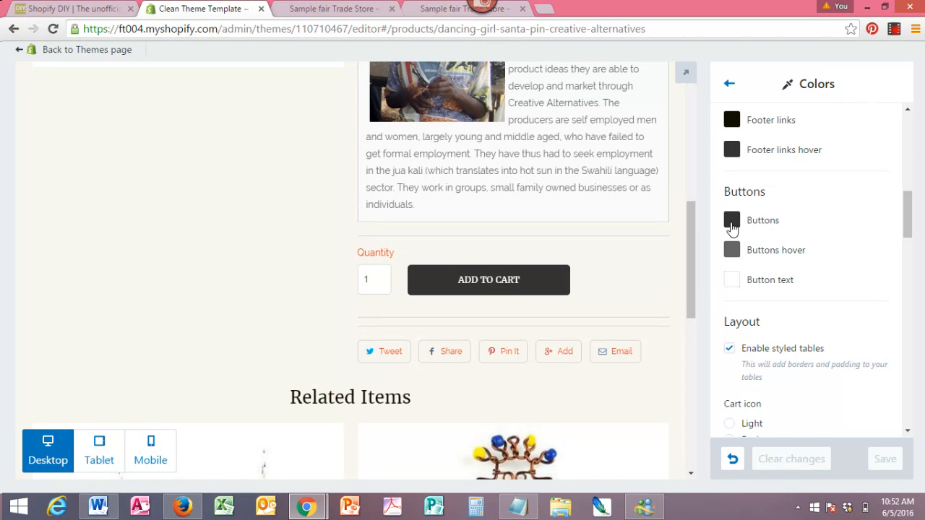
# - Set the Buttons color to #99fd09
pyautogui.click(732, 222)
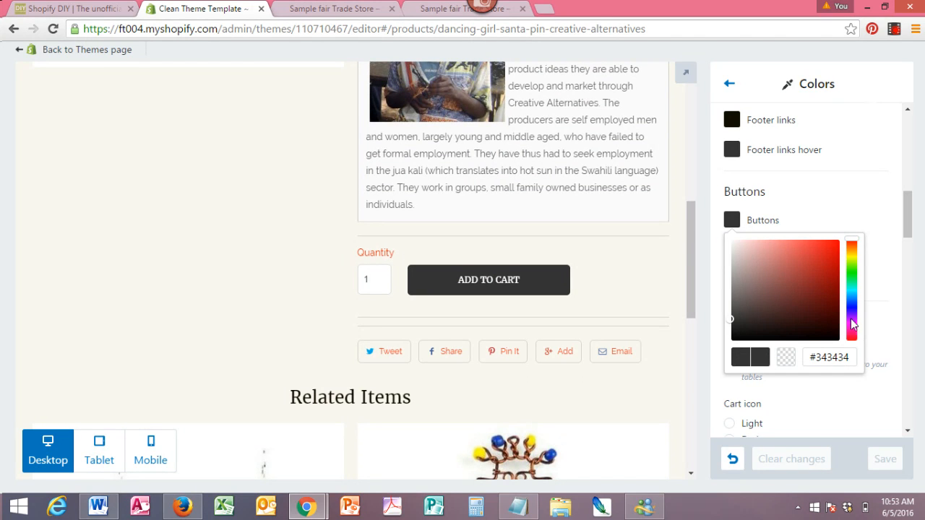
pyautogui.click(851, 269)
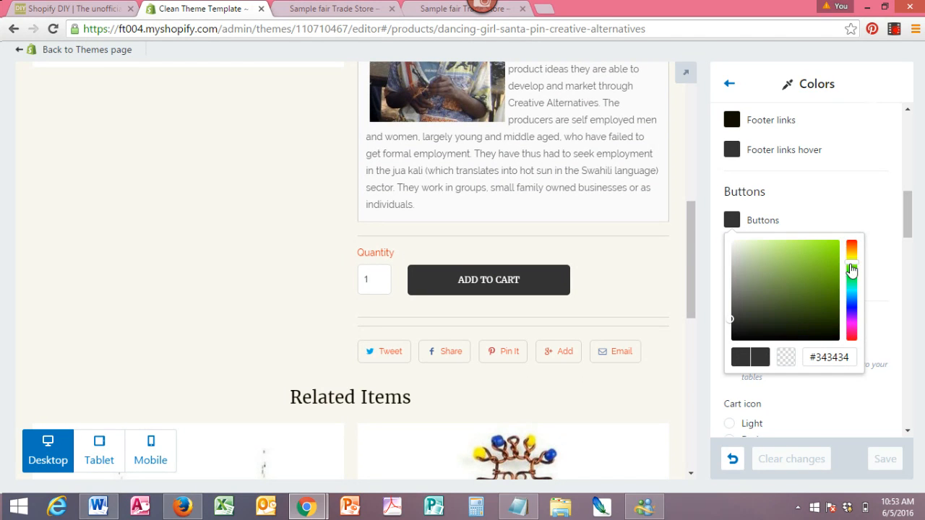
pyautogui.click(835, 246)
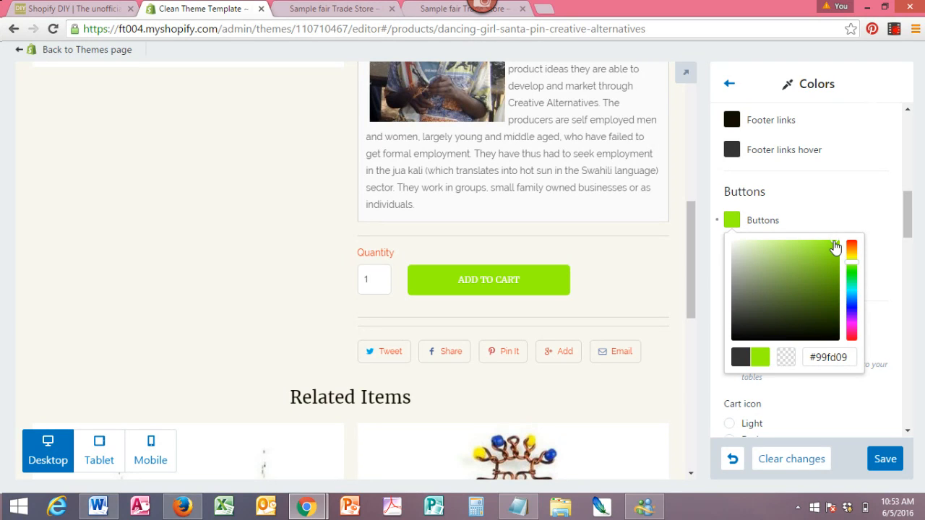
# - Save the Buttons color change and return to the main theme settings list
pyautogui.click(883, 461)
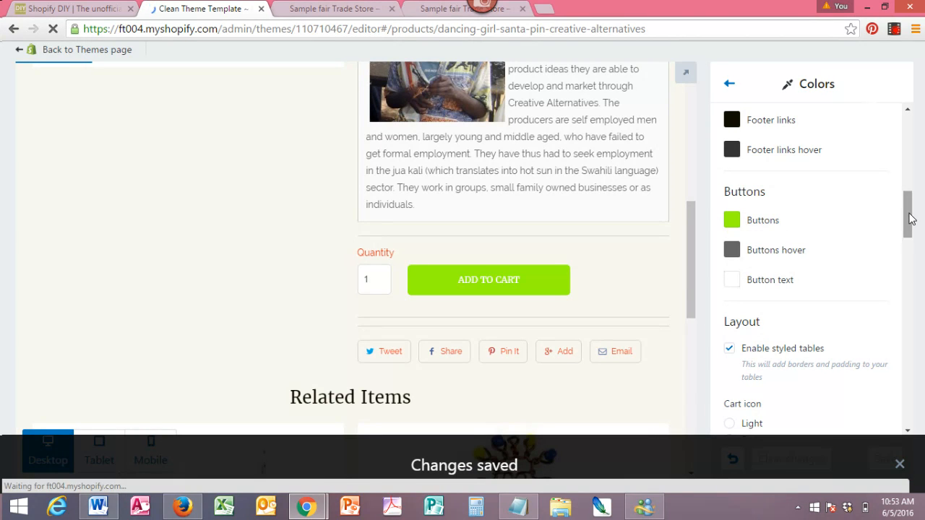
pyautogui.moveTo(910, 221); pyautogui.dragTo(905, 118)
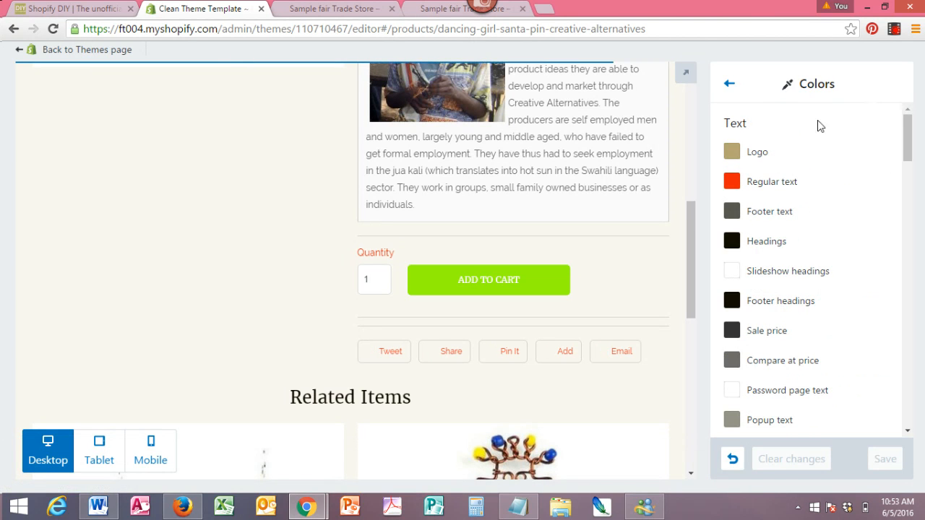
pyautogui.click(729, 85)
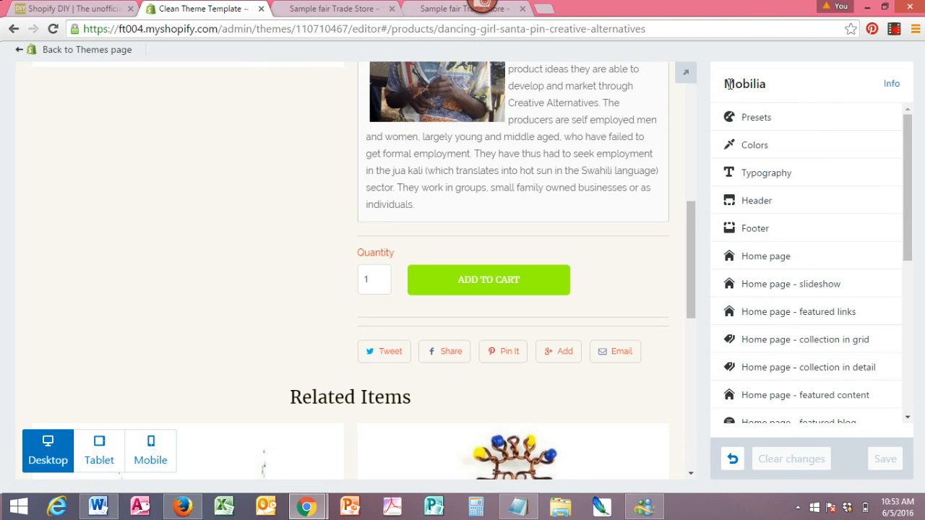
# - In Typography, set the Headings font to Roboto and save the change
pyautogui.click(766, 177)
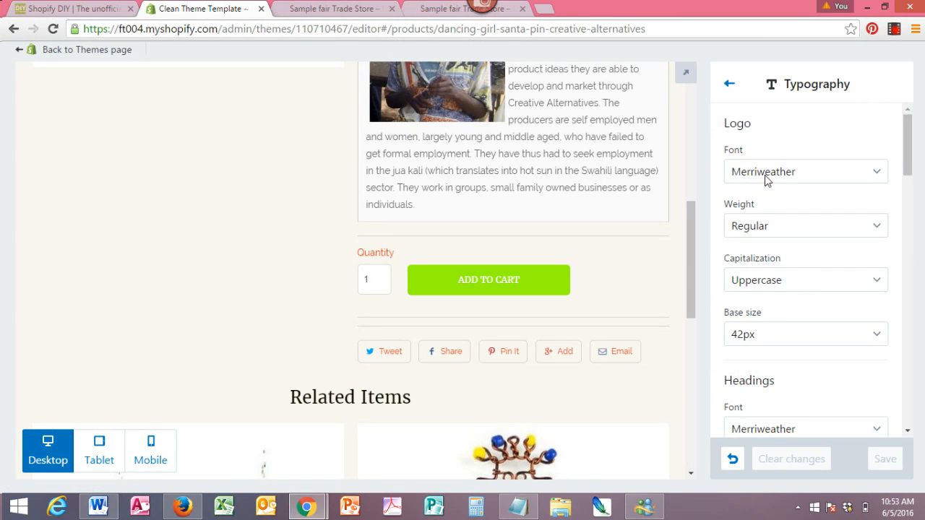
pyautogui.moveTo(691, 258); pyautogui.dragTo(687, 158)
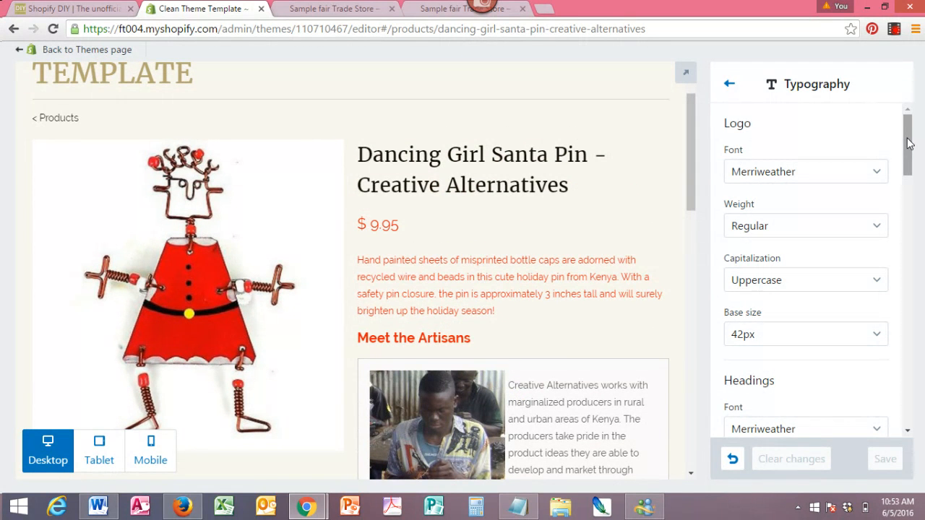
pyautogui.moveTo(908, 143); pyautogui.dragTo(908, 183)
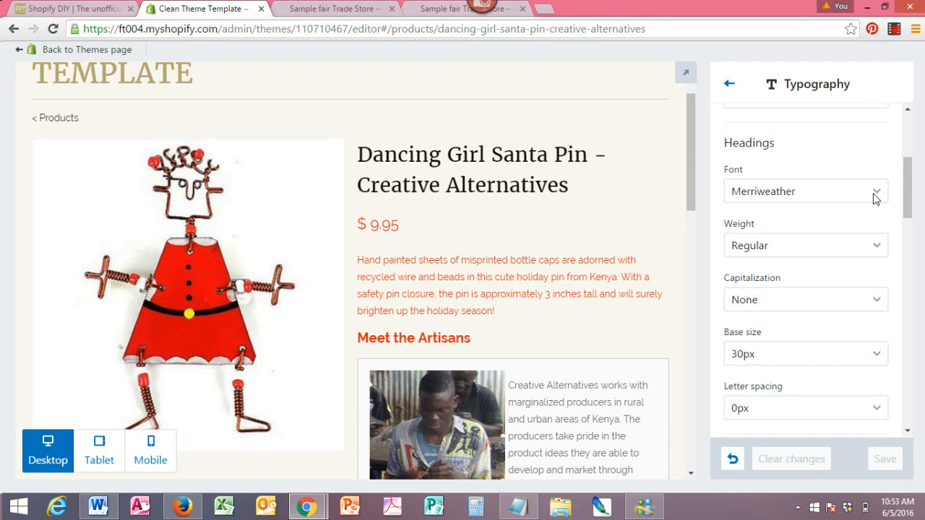
pyautogui.click(813, 197)
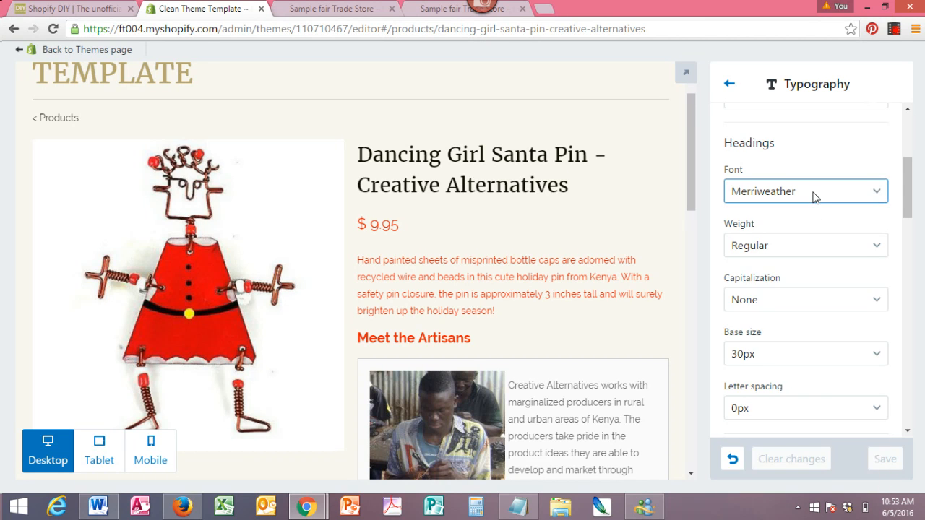
pyautogui.click(812, 198)
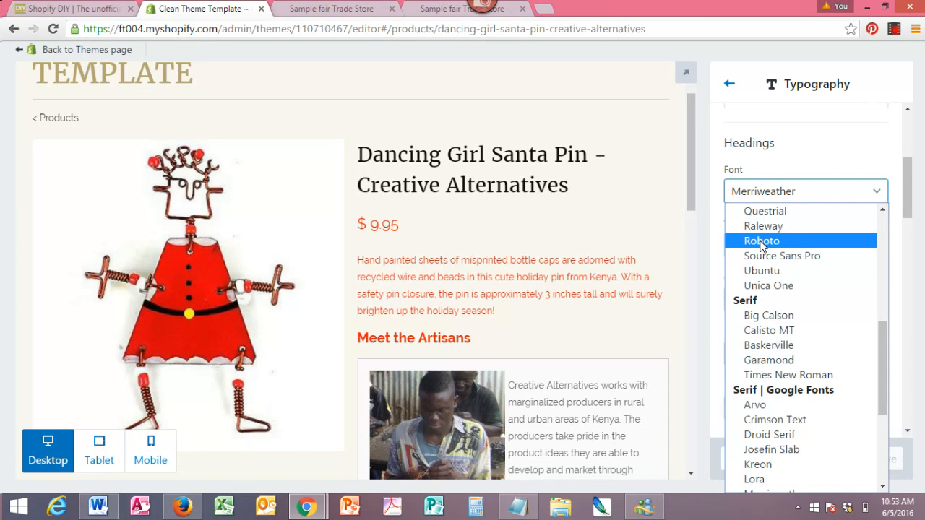
pyautogui.click(768, 242)
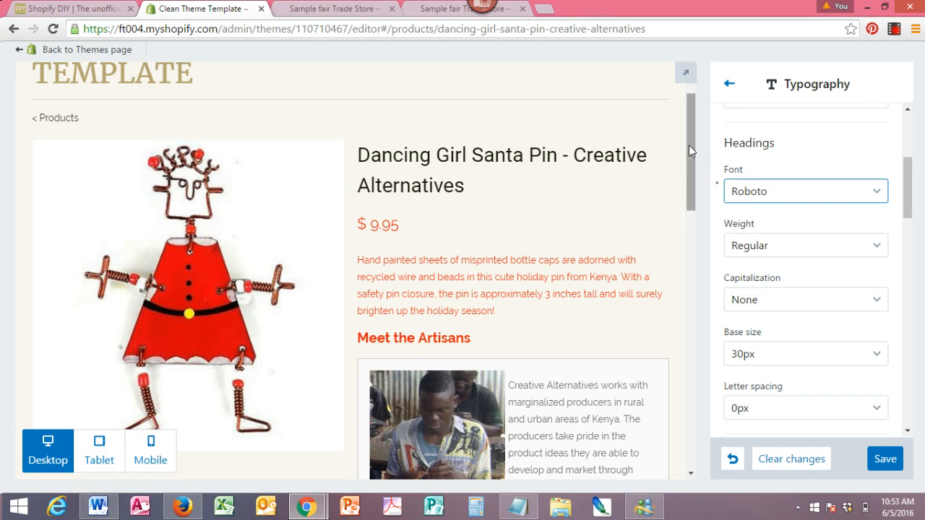
pyautogui.moveTo(909, 180); pyautogui.dragTo(910, 385)
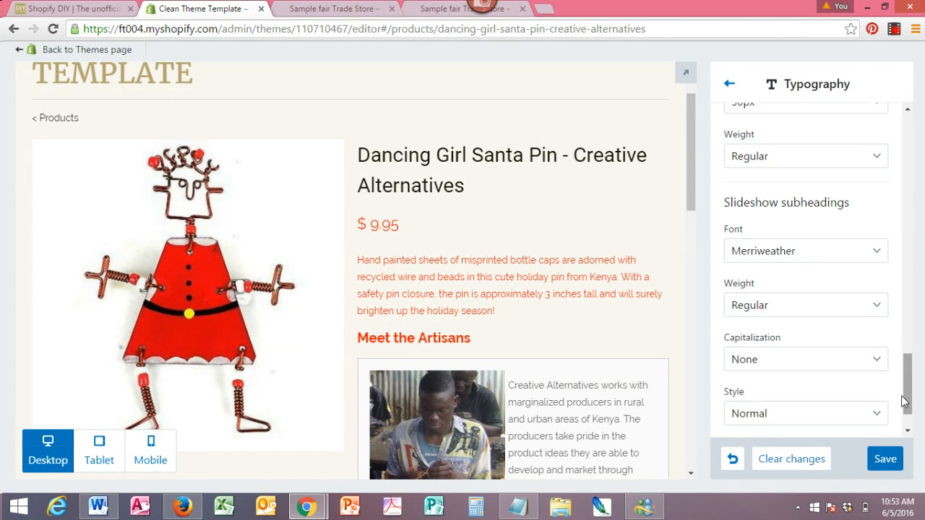
pyautogui.click(889, 456)
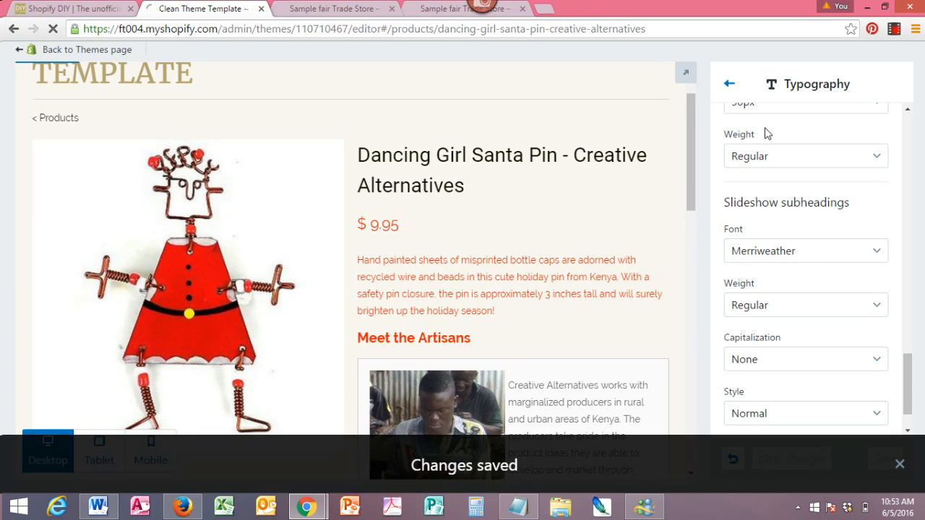
# - Open Header settings, enable a custom logo, and upload logo.png from the Dropbox Brand Assets/ShopifyDIY folder
pyautogui.click(729, 87)
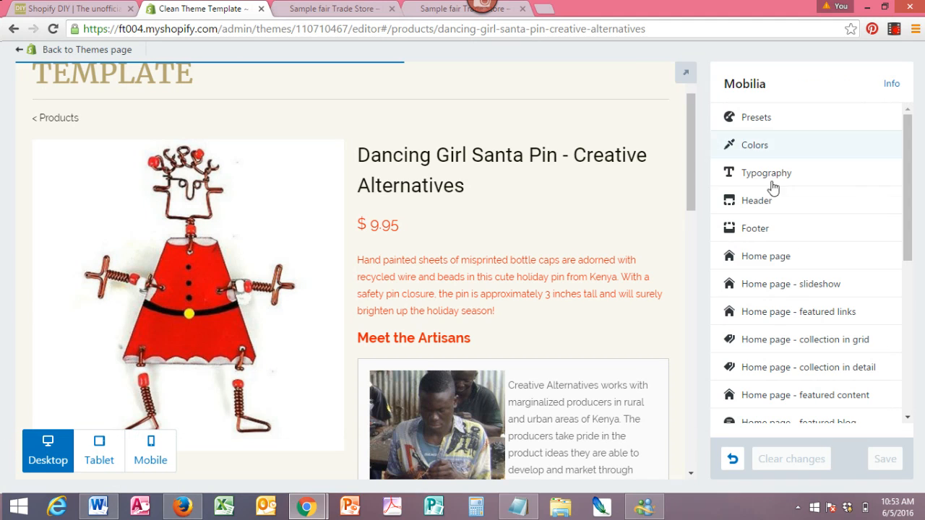
pyautogui.click(765, 209)
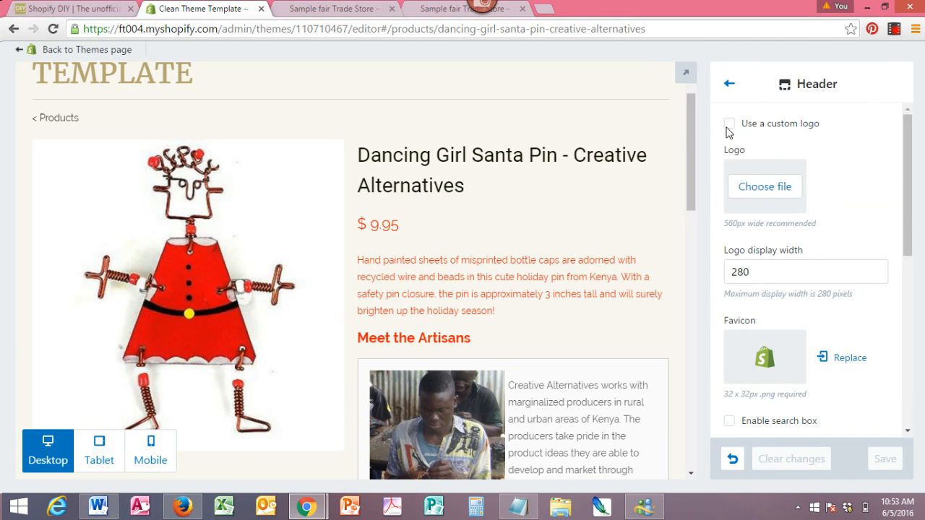
pyautogui.click(729, 124)
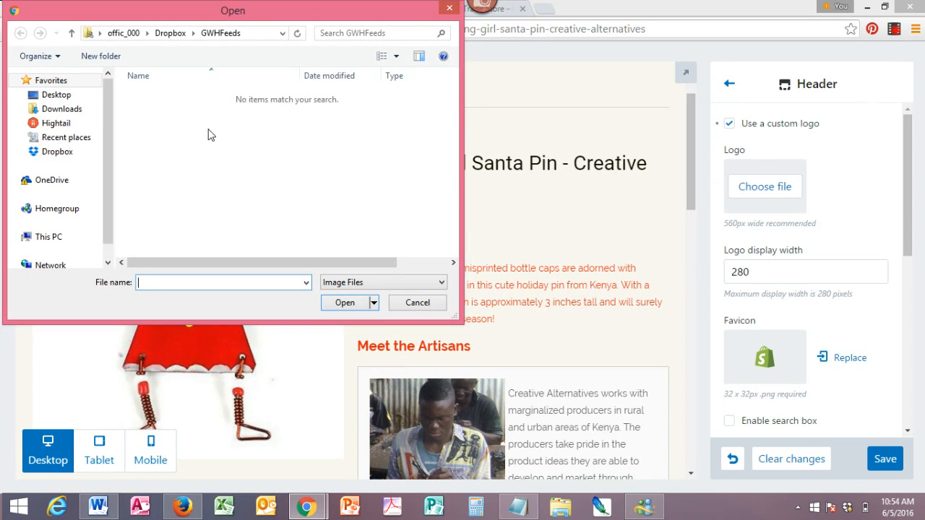
pyautogui.click(55, 153)
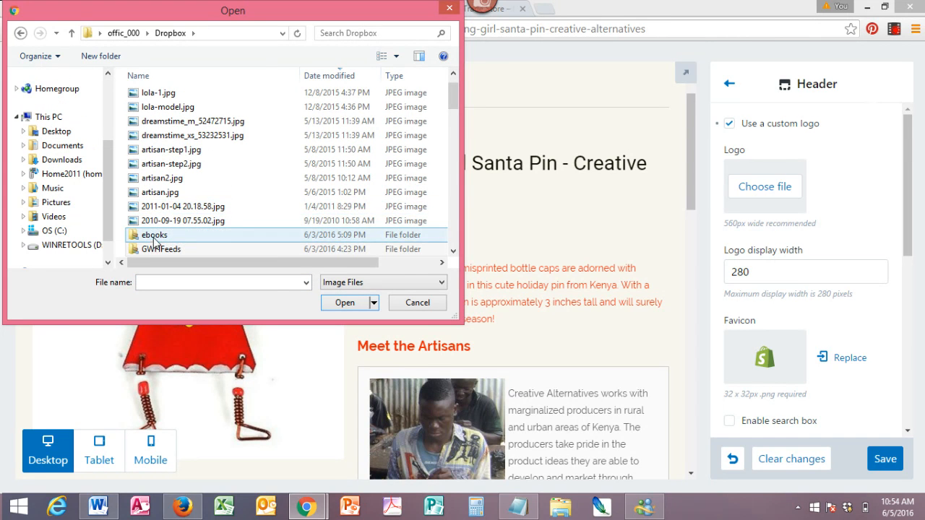
pyautogui.scroll(-2, 181, 212)
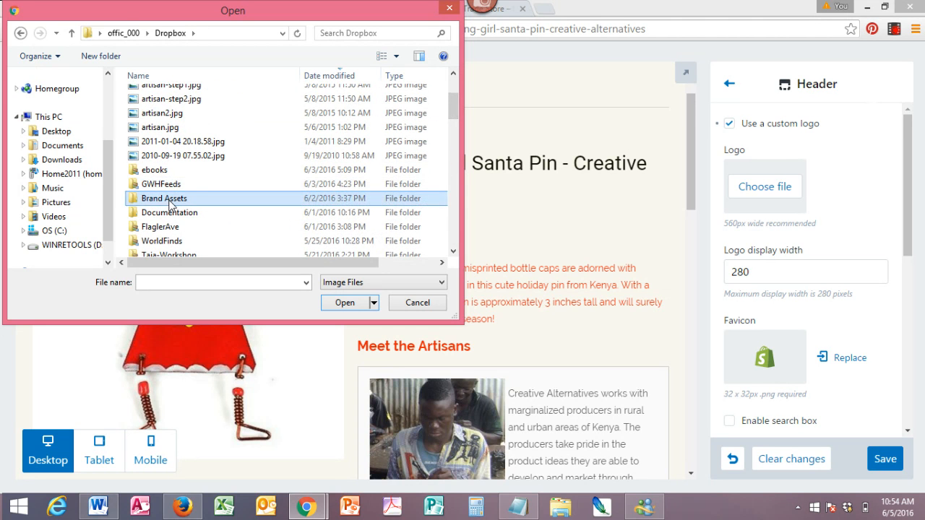
pyautogui.doubleClick(171, 199)
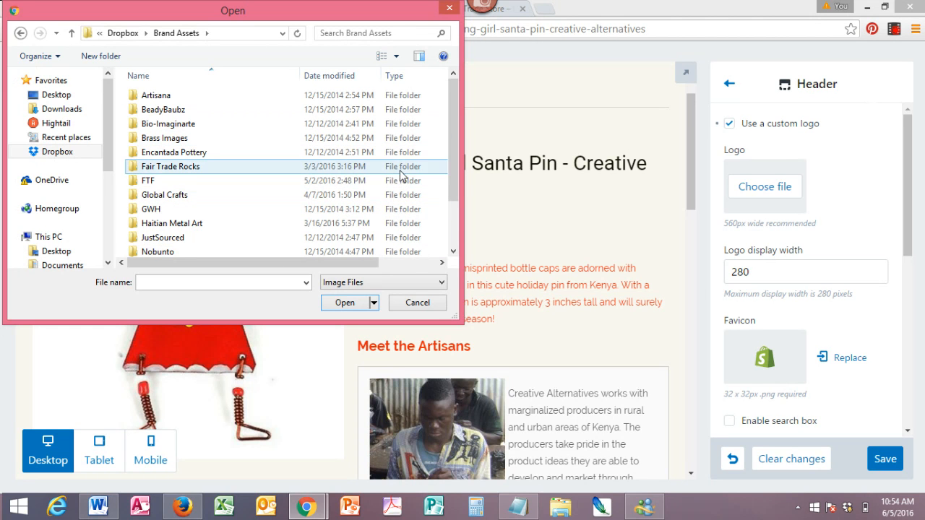
pyautogui.moveTo(451, 165); pyautogui.dragTo(451, 204)
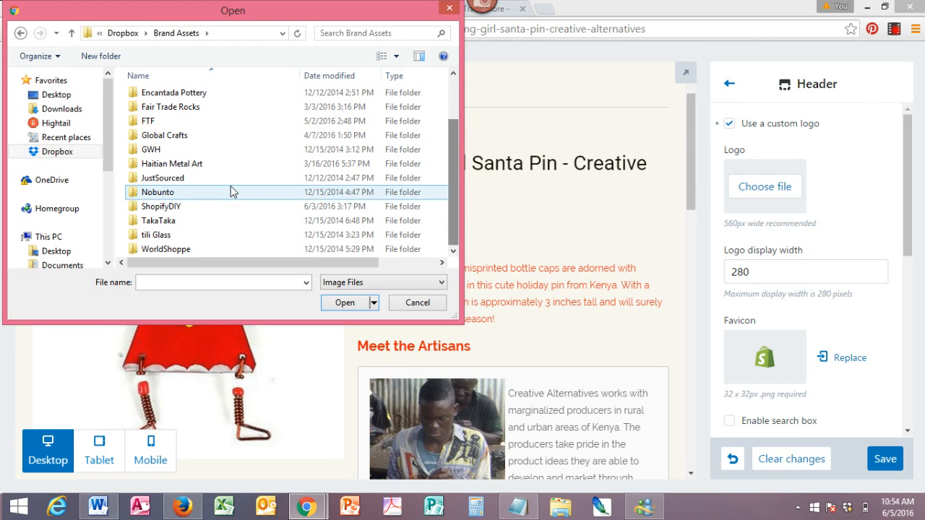
pyautogui.click(175, 209)
pyautogui.doubleClick(176, 208)
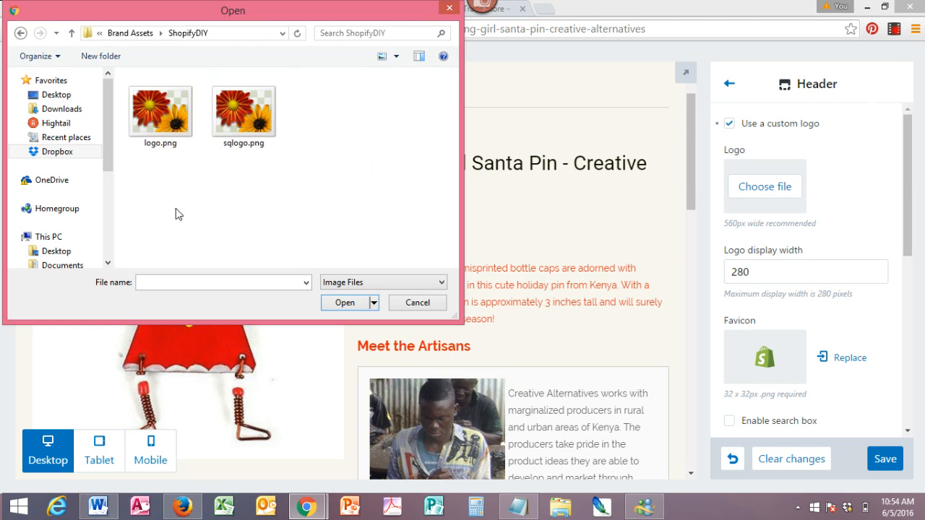
pyautogui.doubleClick(154, 135)
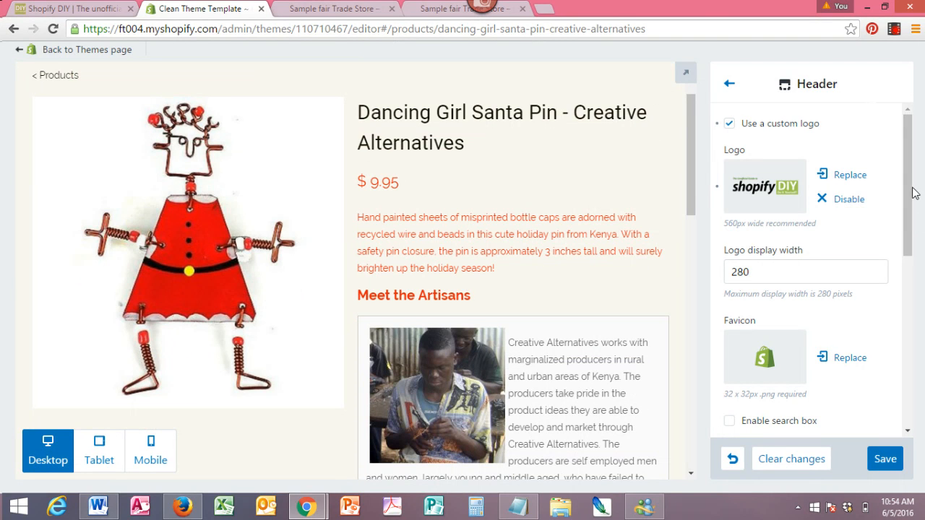
# - Review the header preview and the Search results and Main menu options in the Header settings
pyautogui.moveTo(691, 190); pyautogui.dragTo(688, 103)
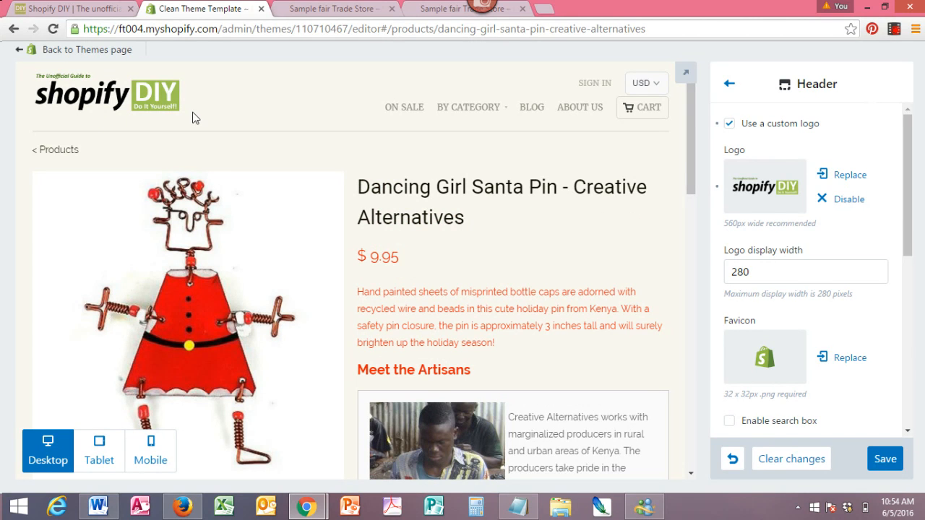
pyautogui.scroll(-1, 910, 213)
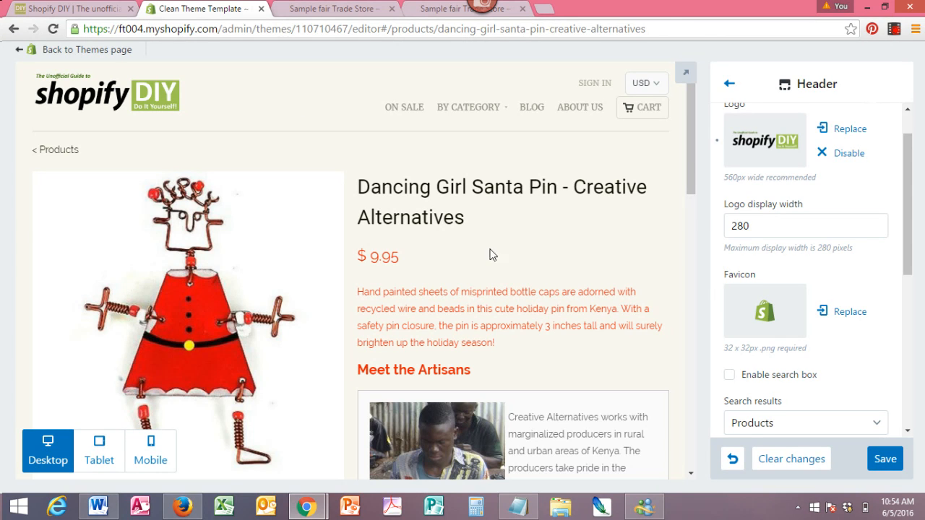
pyautogui.moveTo(900, 229); pyautogui.dragTo(906, 334)
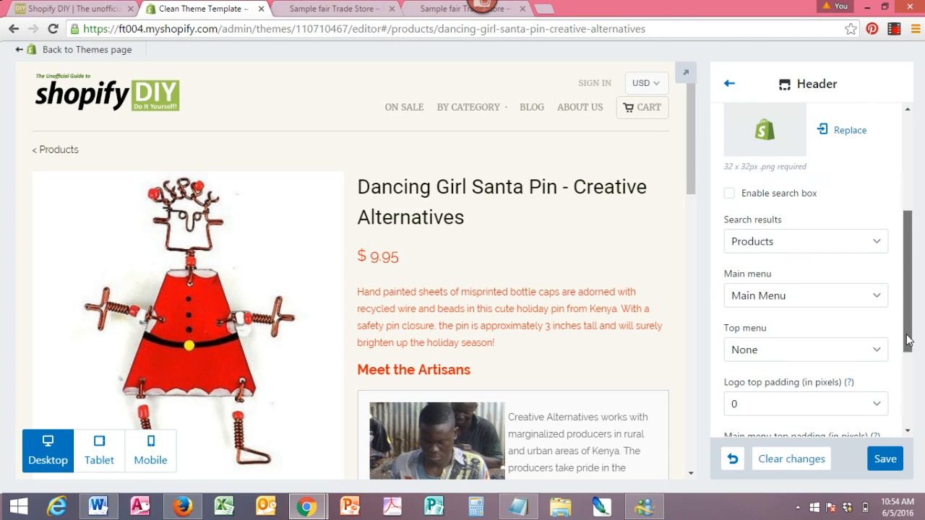
pyautogui.click(879, 245)
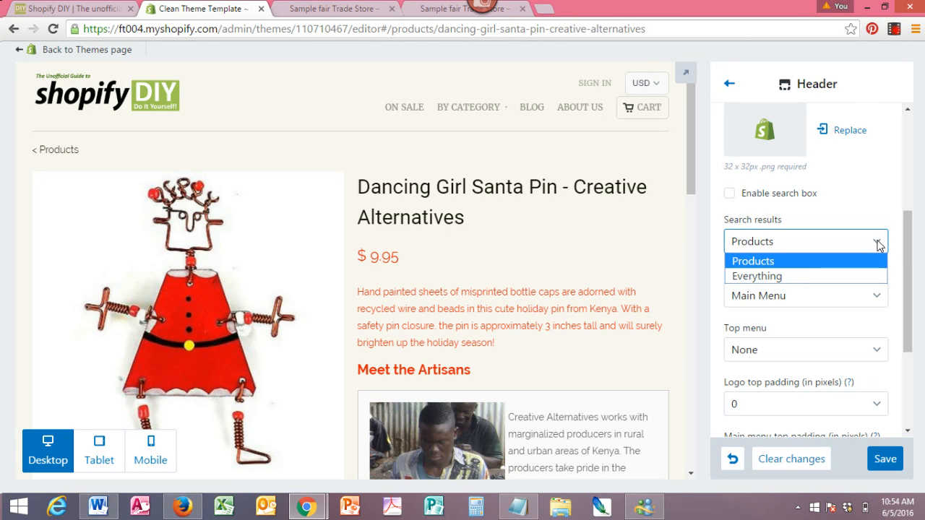
pyautogui.click(909, 246)
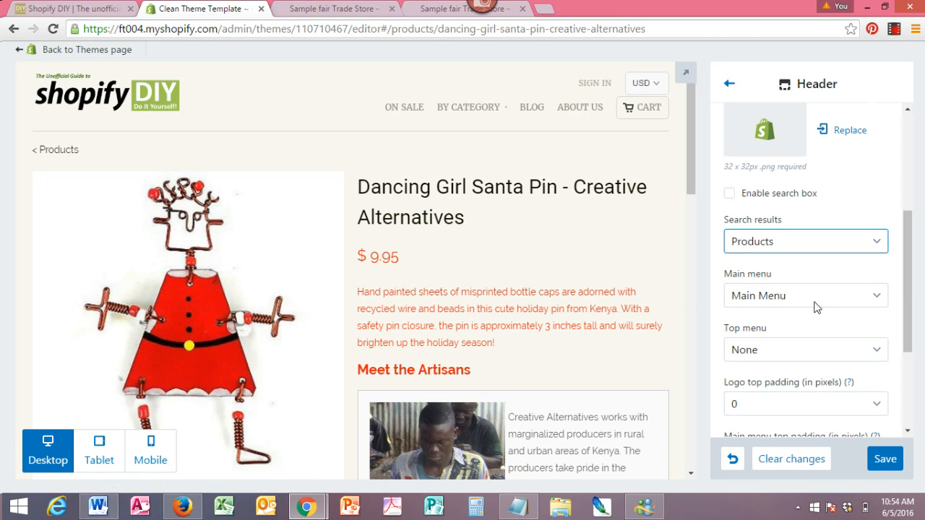
pyautogui.click(880, 296)
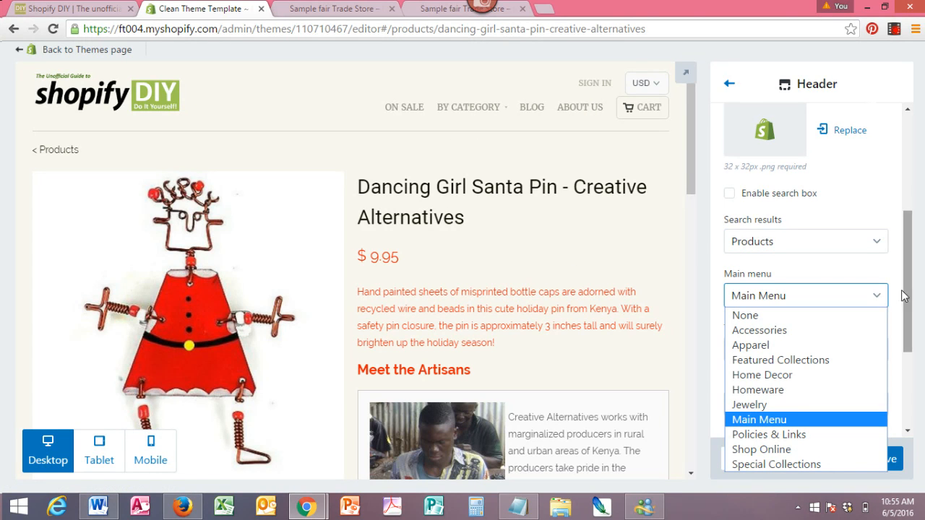
pyautogui.click(788, 295)
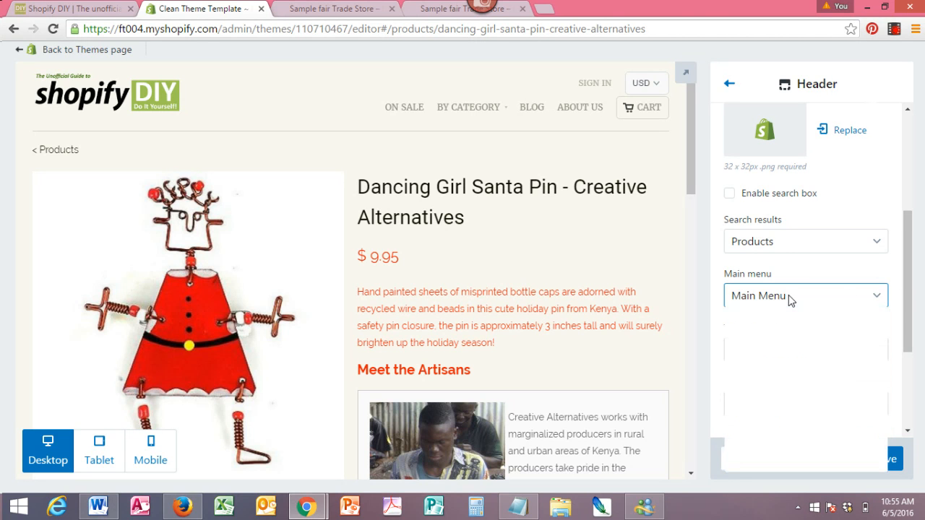
pyautogui.click(788, 295)
pyautogui.click(788, 295)
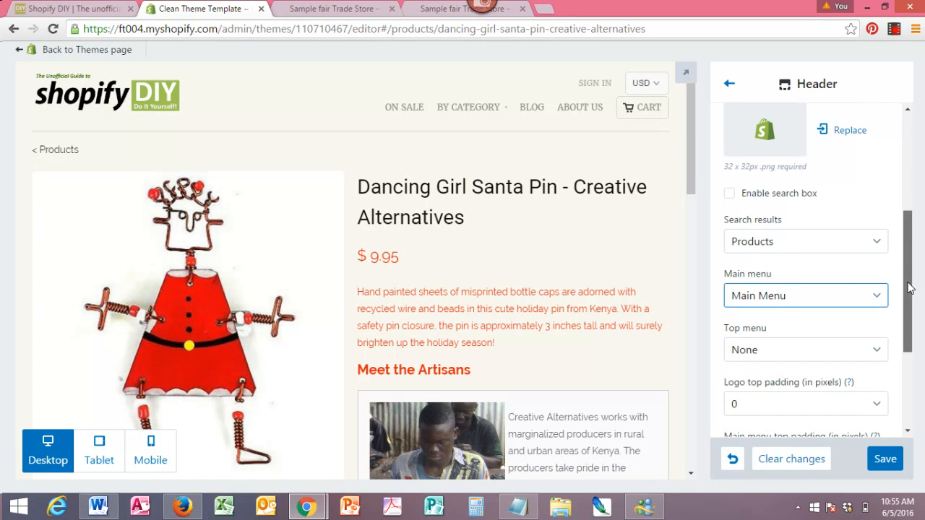
pyautogui.scroll(-1, 910, 289)
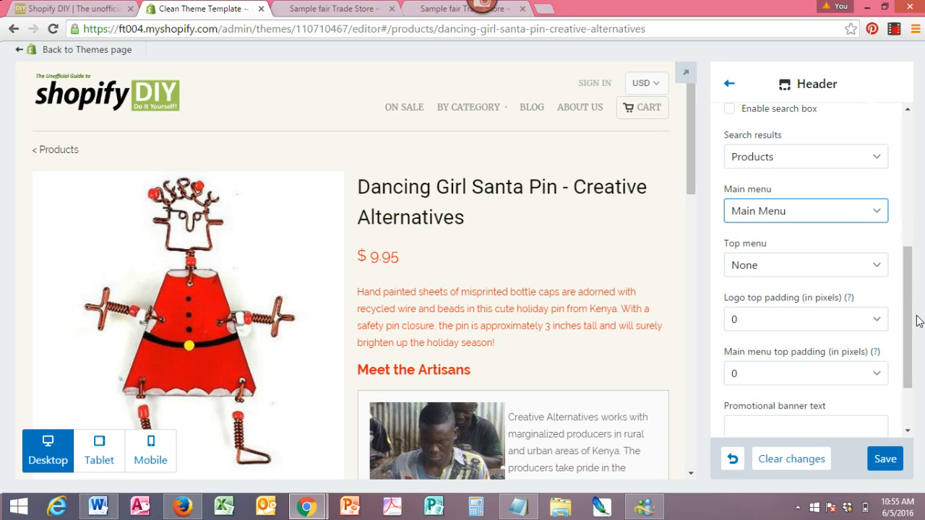
pyautogui.moveTo(907, 305); pyautogui.dragTo(910, 382)
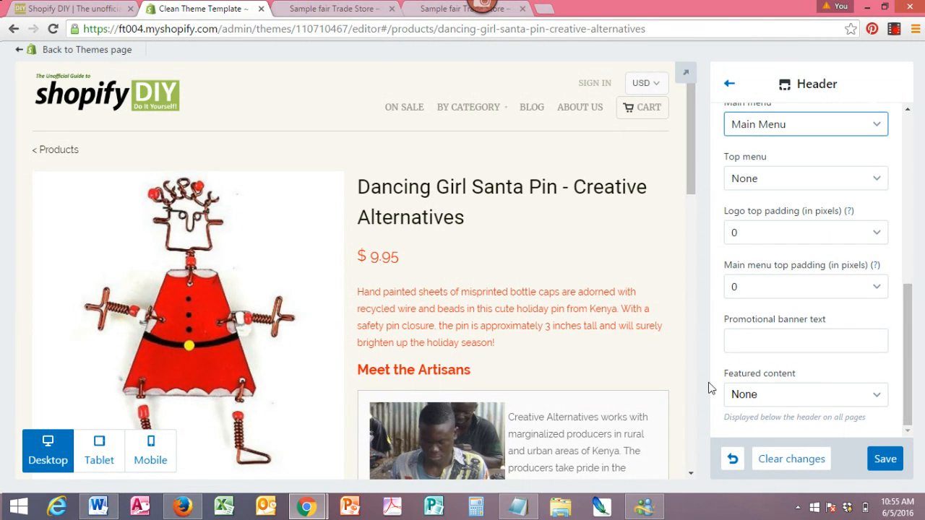
# - Set the promotional banner text to 'Free Shipping on %500 dollar orders' and save
pyautogui.click(766, 339)
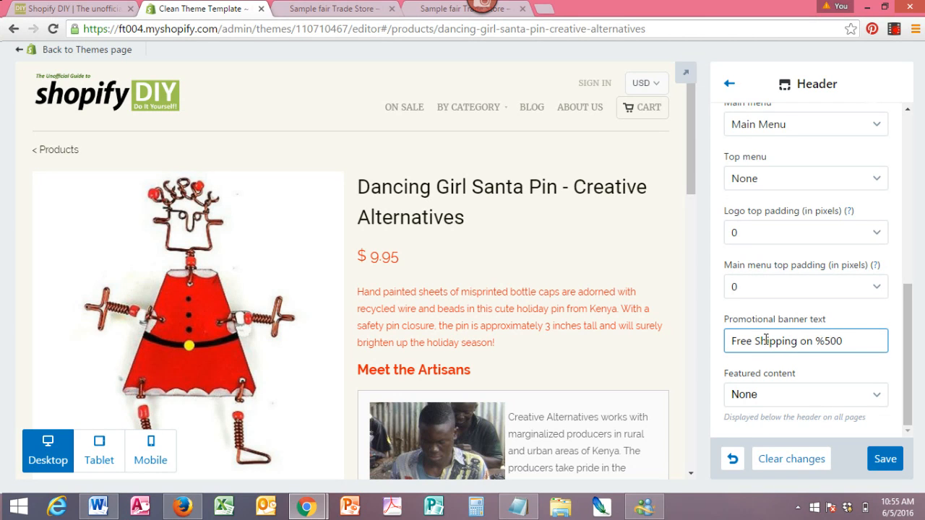
pyautogui.write('orders')
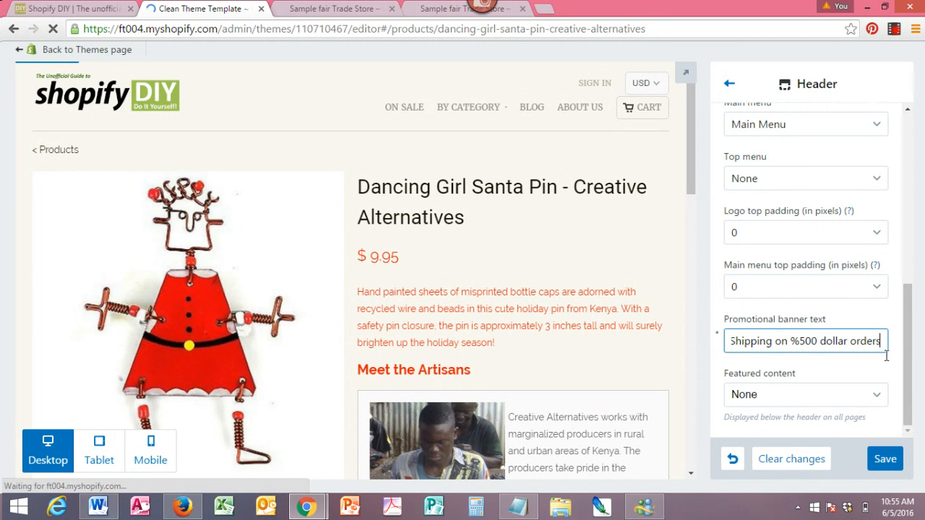
pyautogui.click(890, 469)
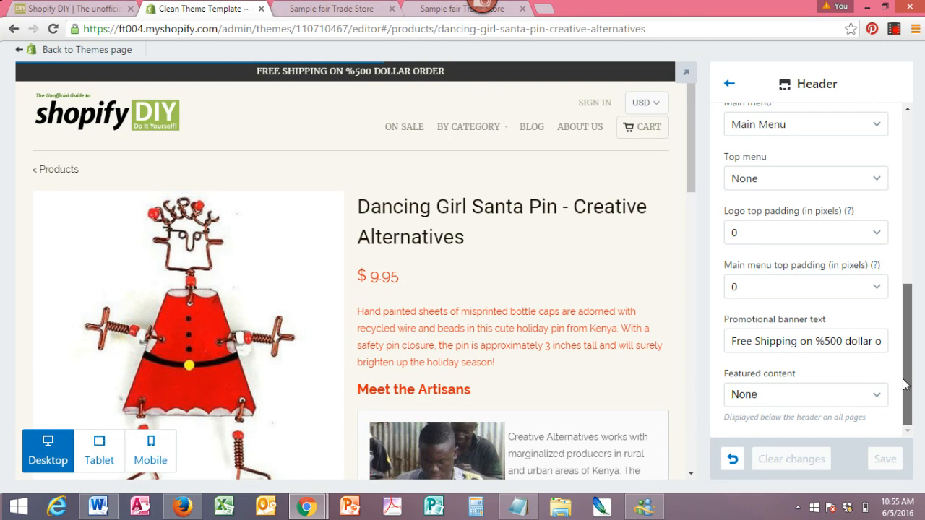
# - Return to the theme settings list and view the store footer in the preview
pyautogui.click(729, 86)
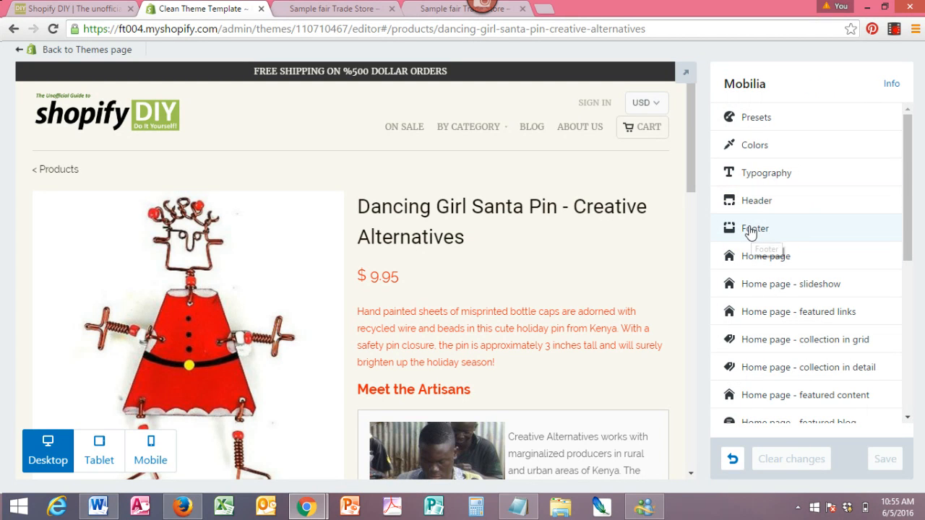
pyautogui.scroll(-3, 686, 160)
pyautogui.scroll(-10, 687, 266)
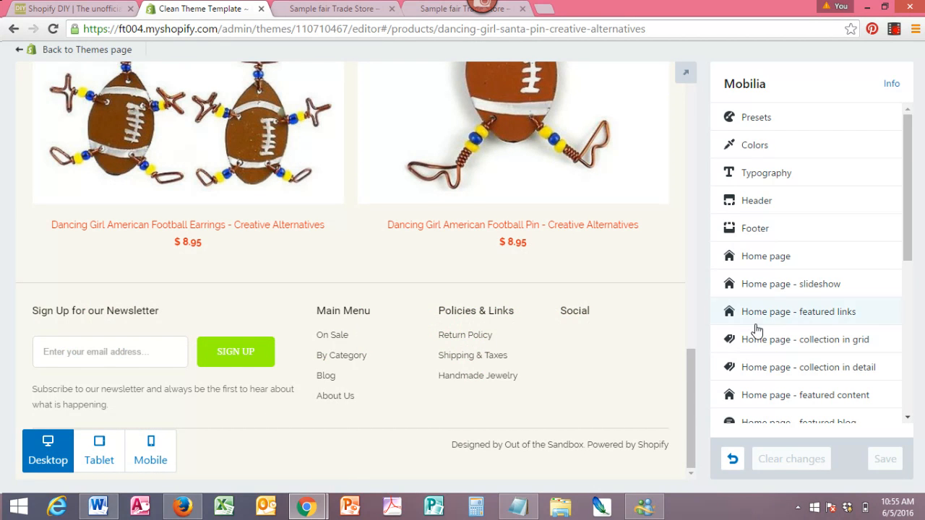
# - Open the Footer settings and review the Menu 1 options and footer checkboxes
pyautogui.click(763, 229)
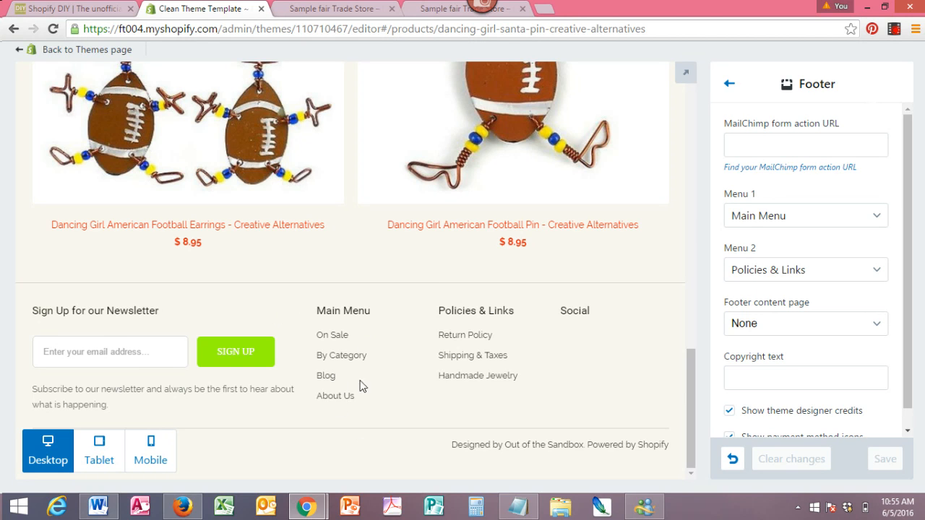
pyautogui.click(877, 221)
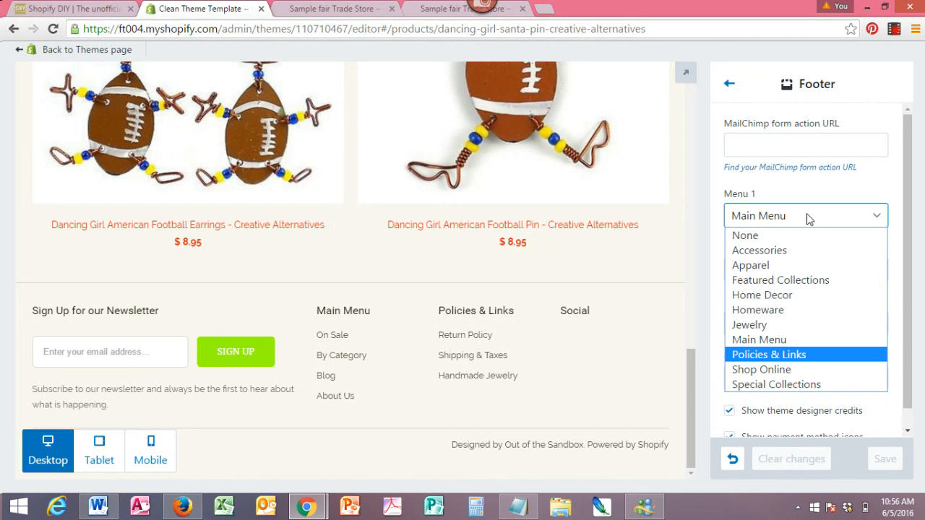
pyautogui.click(800, 179)
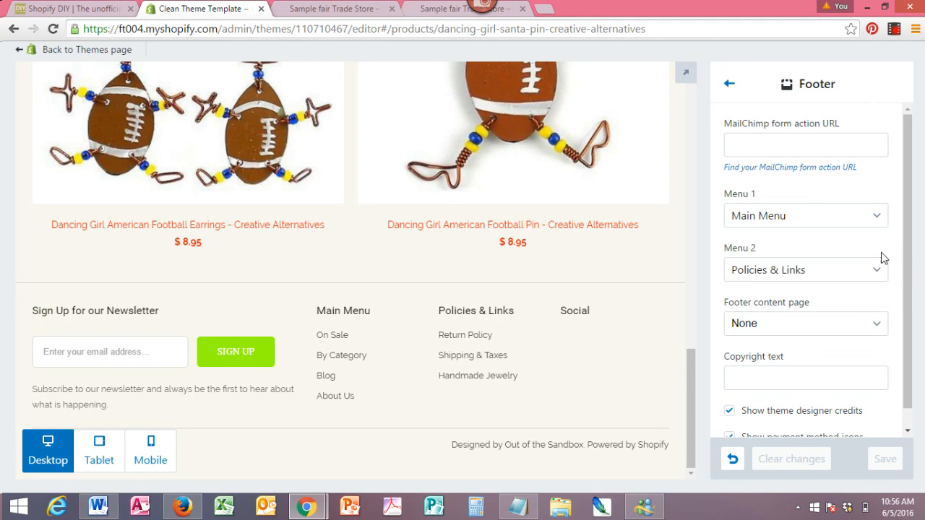
pyautogui.scroll(-1, 895, 357)
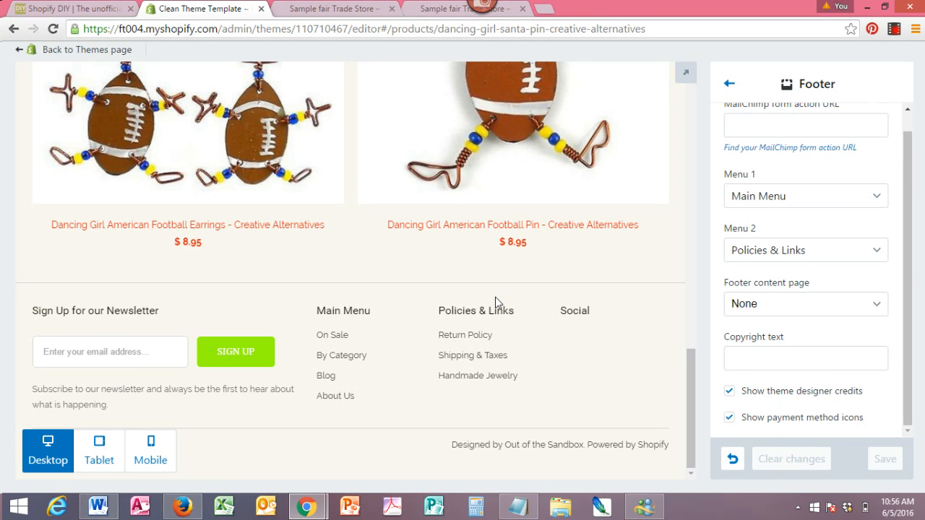
pyautogui.click(728, 85)
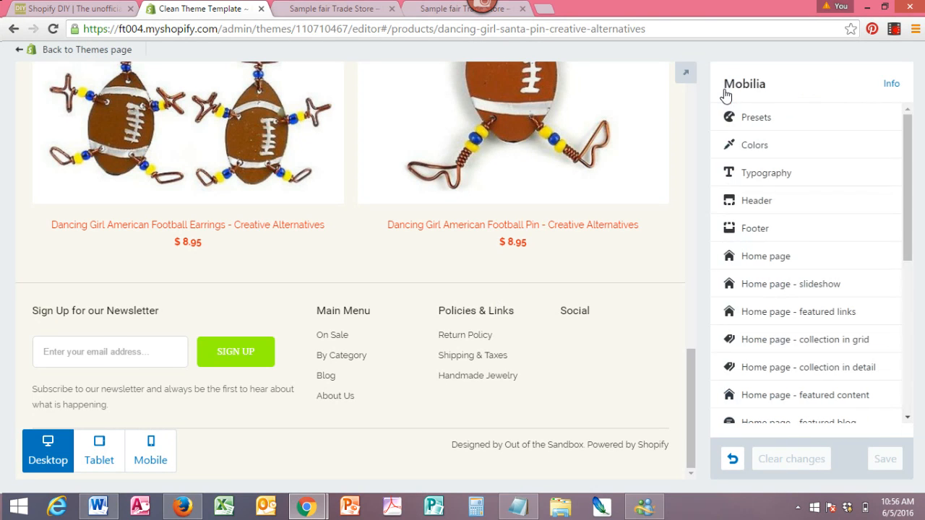
# - Open the Home page settings and browse the store's home page in the preview
pyautogui.click(766, 257)
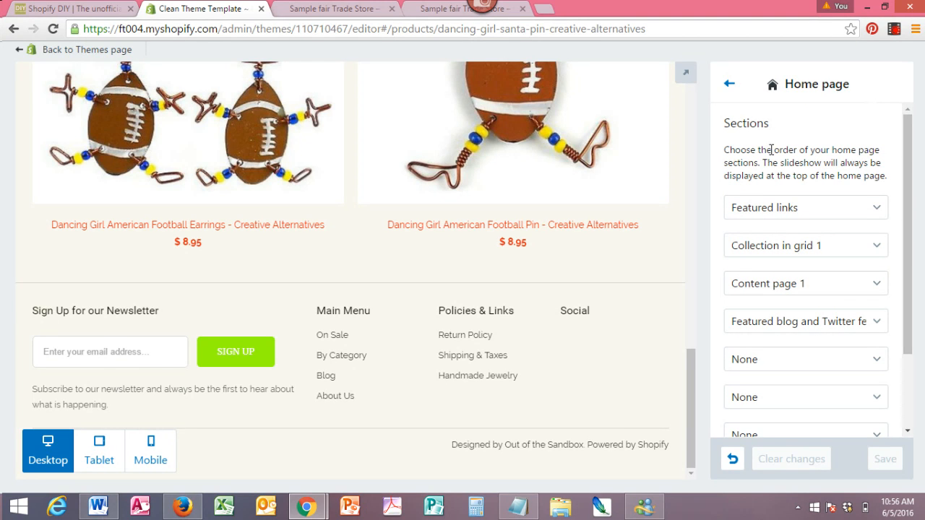
pyautogui.moveTo(690, 376); pyautogui.dragTo(687, 87)
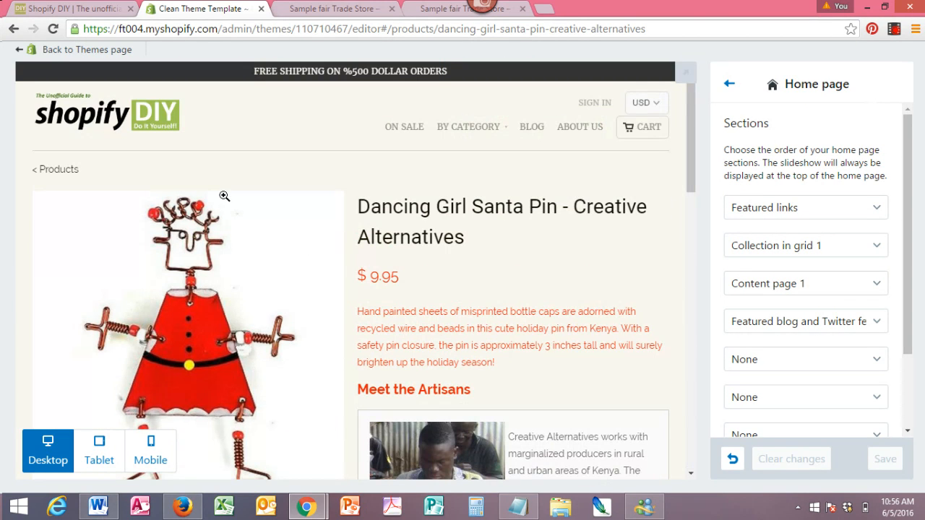
pyautogui.click(143, 111)
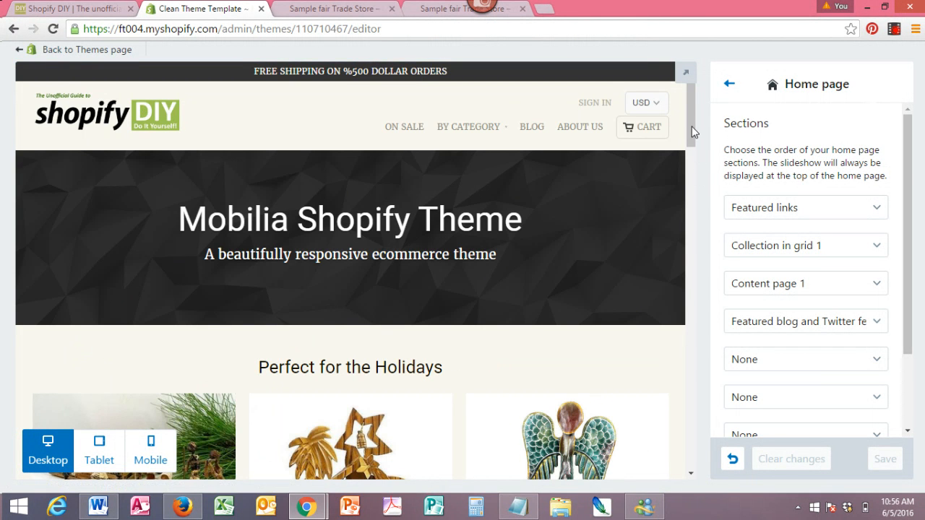
pyautogui.moveTo(692, 127); pyautogui.dragTo(687, 161)
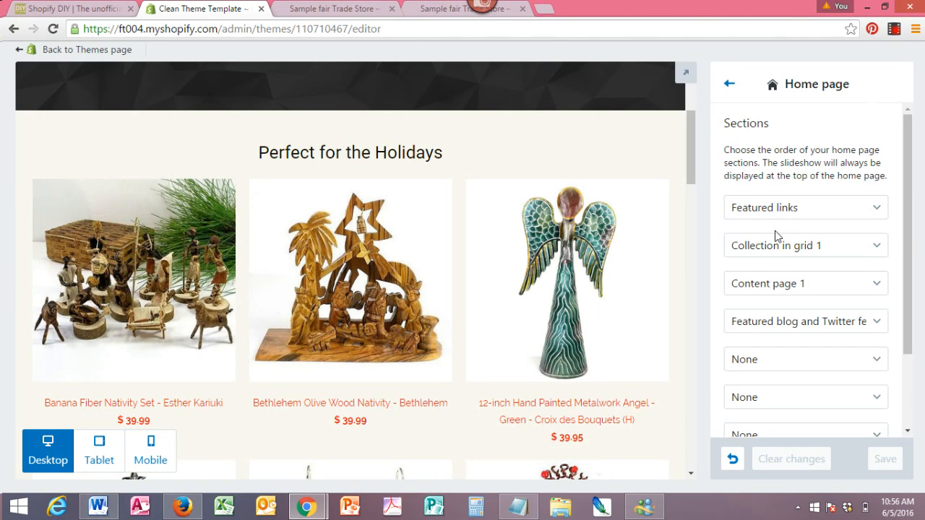
pyautogui.moveTo(689, 149); pyautogui.dragTo(689, 381)
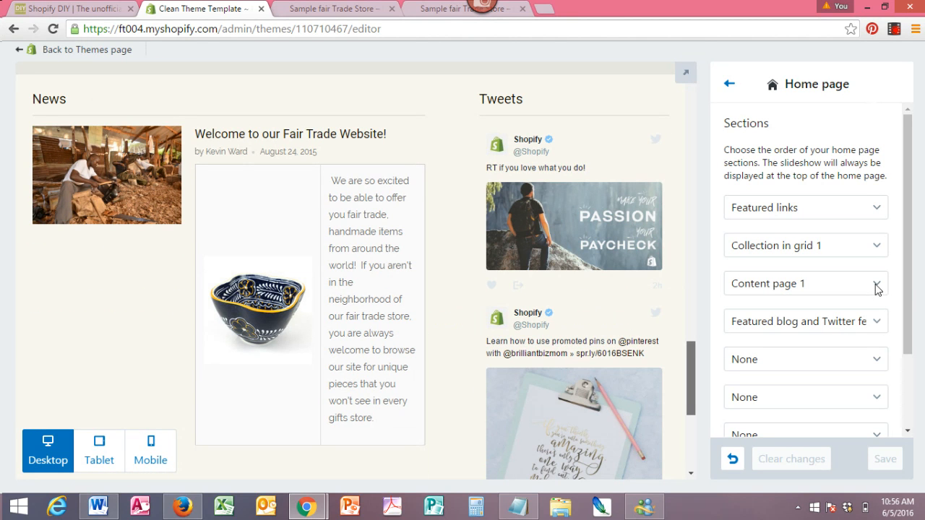
# - Review the available choices for the first home page section, then return to the theme settings list
pyautogui.click(877, 212)
pyautogui.click(878, 212)
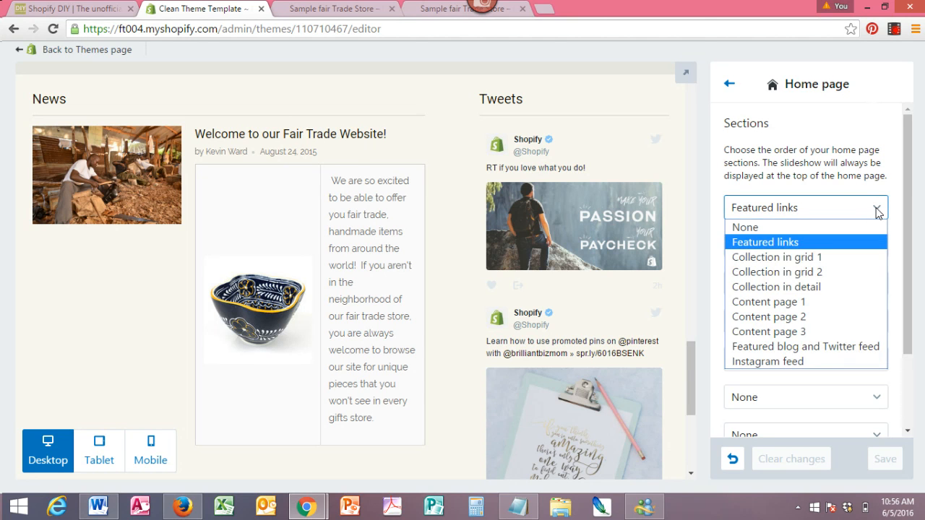
pyautogui.click(907, 210)
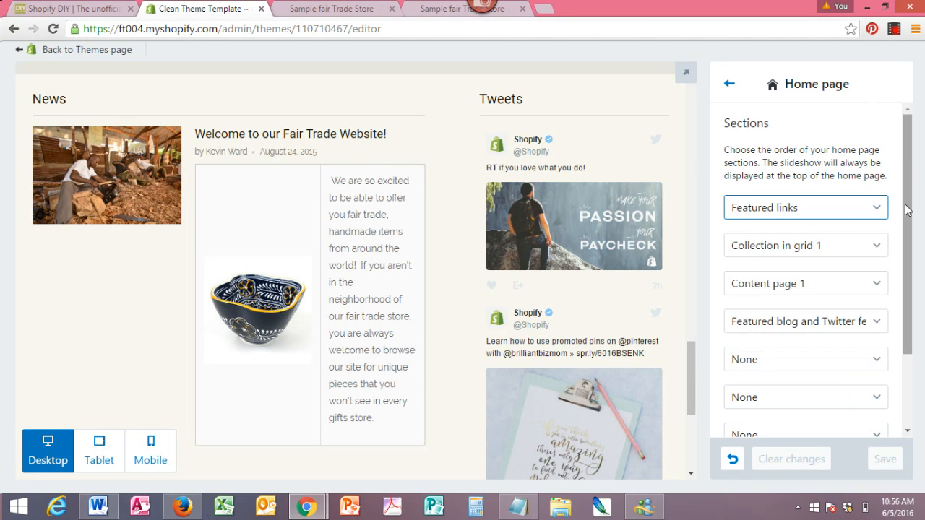
pyautogui.moveTo(908, 209); pyautogui.dragTo(776, 73)
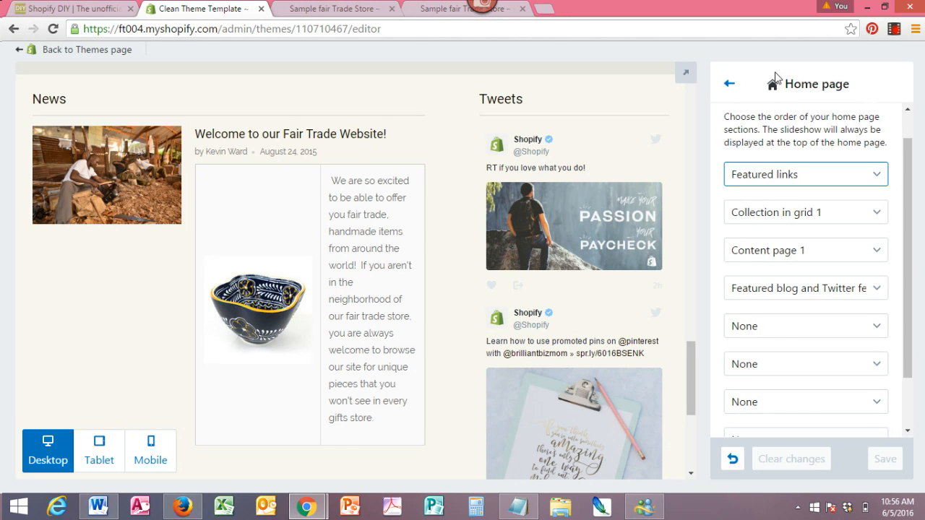
pyautogui.click(727, 86)
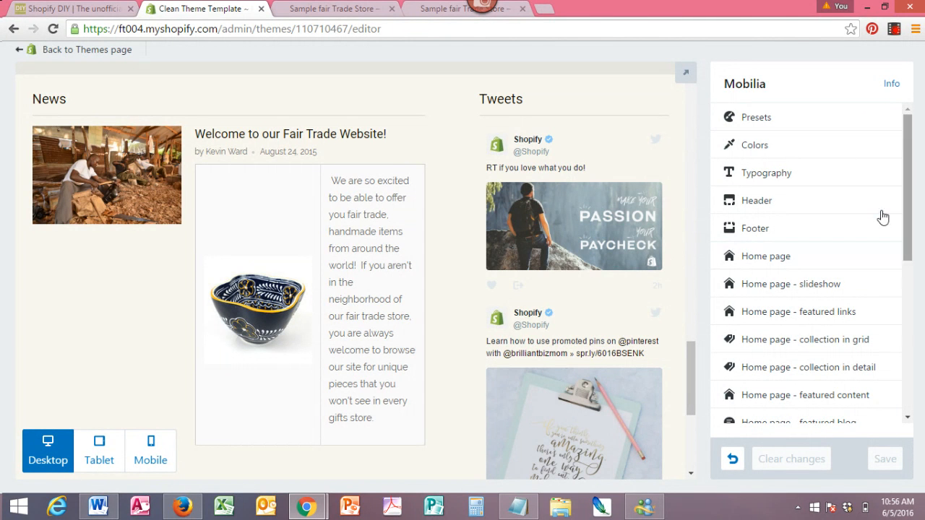
# - Set the first slideshow image's heading to 'FREE Shipping today ONLY' and save
pyautogui.scroll(-1, 868, 217)
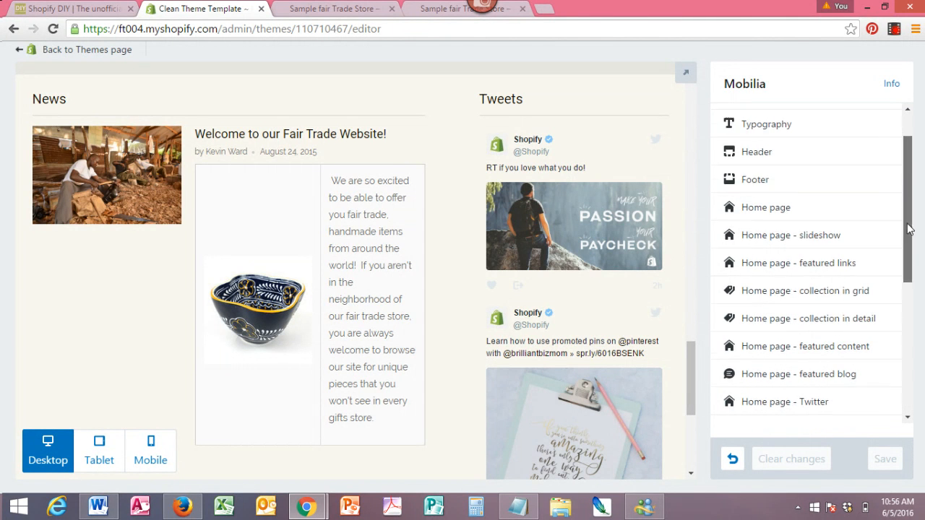
pyautogui.click(790, 231)
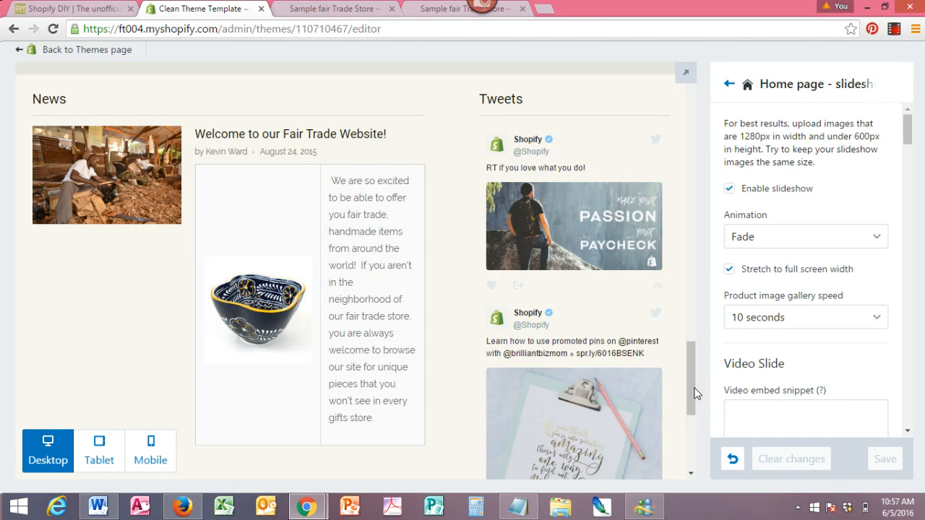
pyautogui.moveTo(694, 393); pyautogui.dragTo(681, 109)
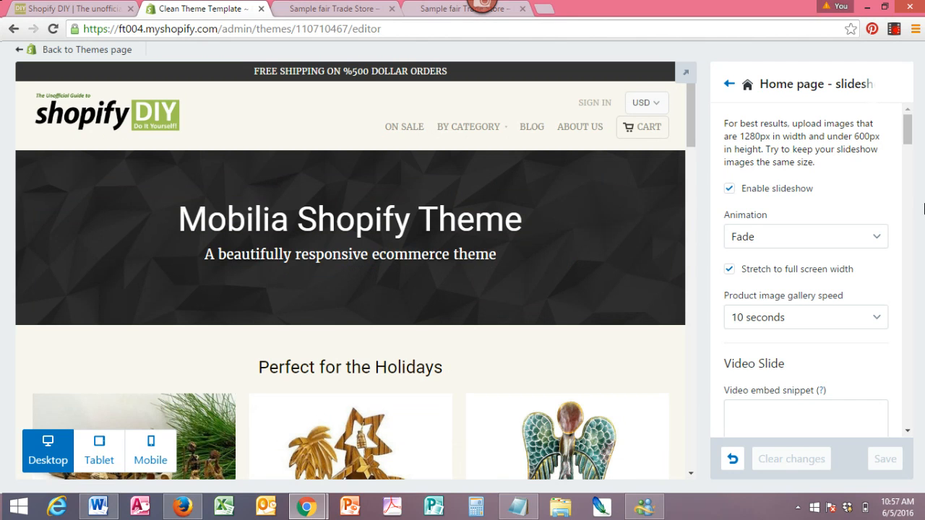
pyautogui.moveTo(910, 125); pyautogui.dragTo(913, 181)
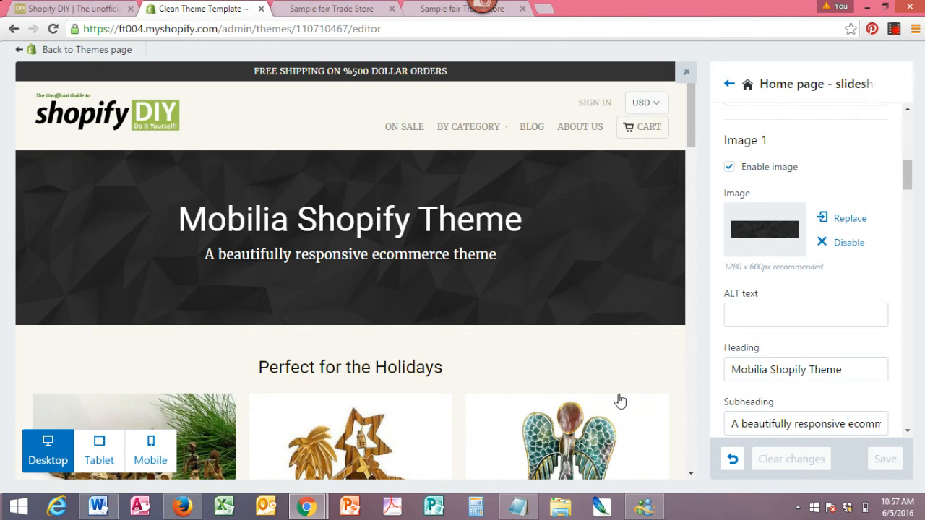
pyautogui.moveTo(850, 371); pyautogui.dragTo(702, 377)
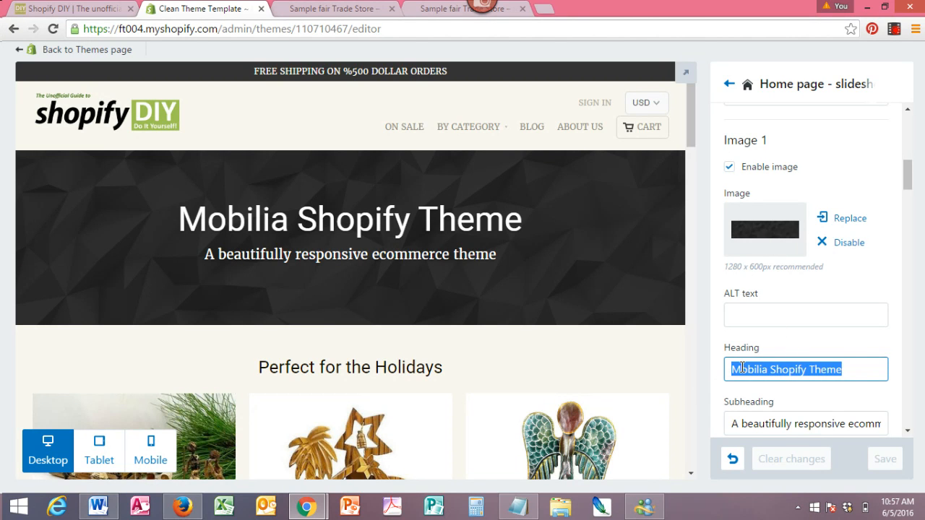
pyautogui.write('FREE Shipping today ONly')
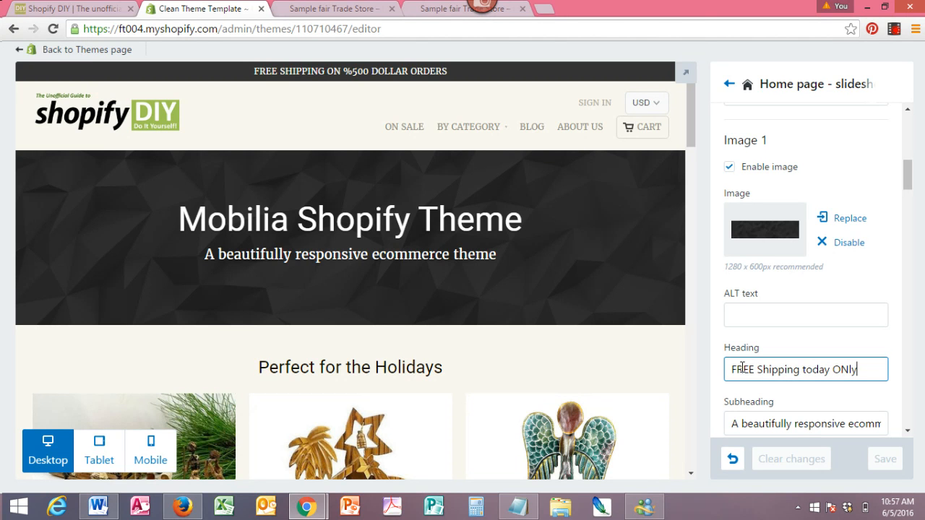
pyautogui.press('BackSpace')
pyautogui.press('BackSpace')
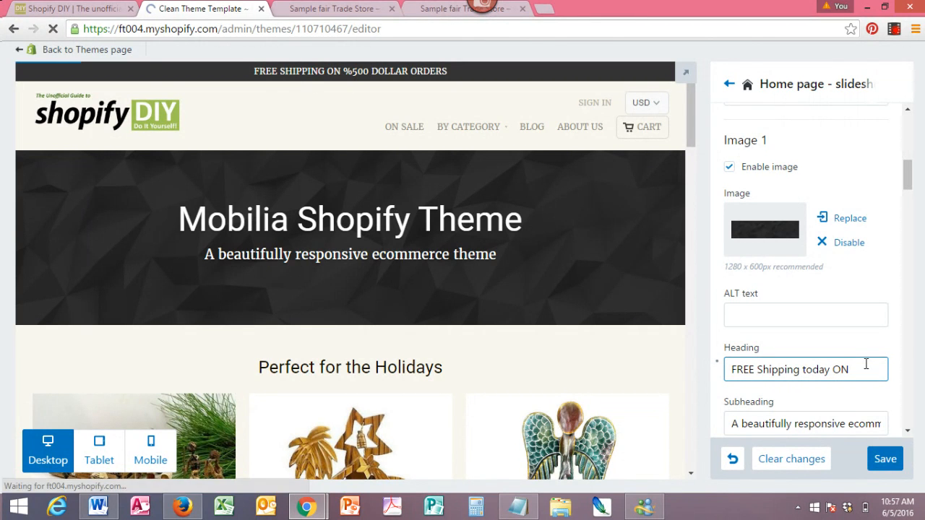
pyautogui.write('LY')
pyautogui.click(862, 318)
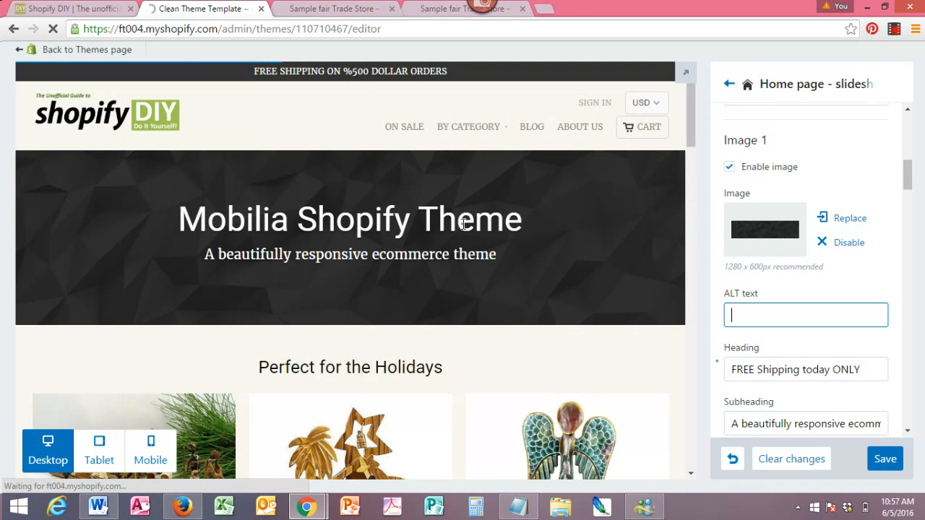
pyautogui.click(886, 463)
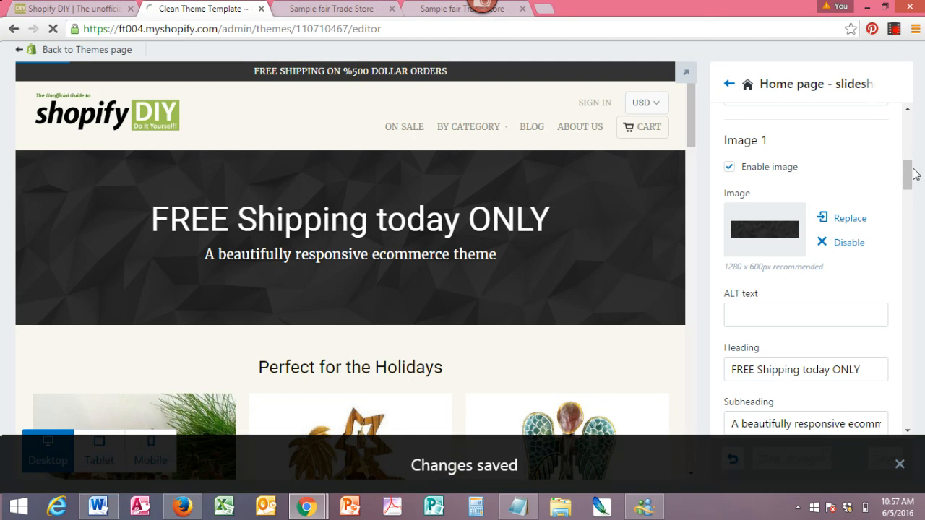
# - Set the home page featured links menu to Jewelry, save, and view the featured links in the preview
pyautogui.moveTo(907, 181); pyautogui.dragTo(910, 377)
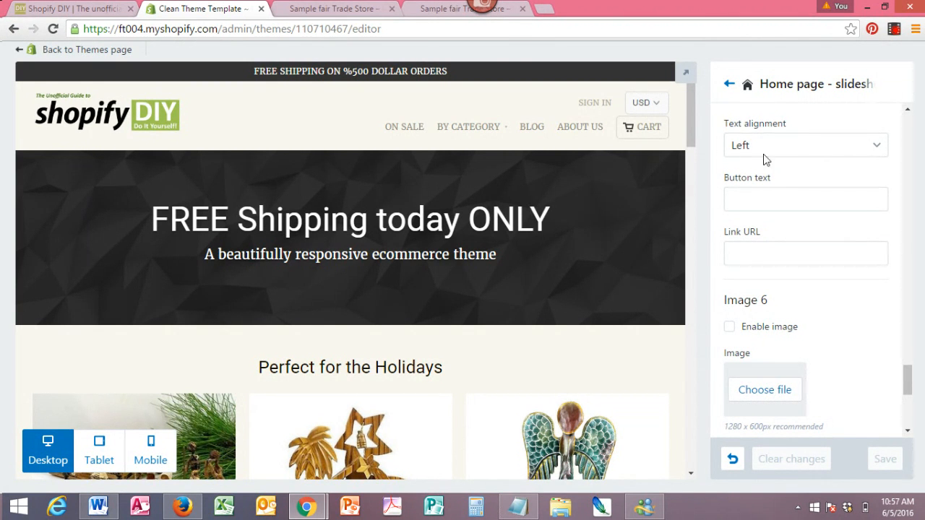
pyautogui.click(727, 84)
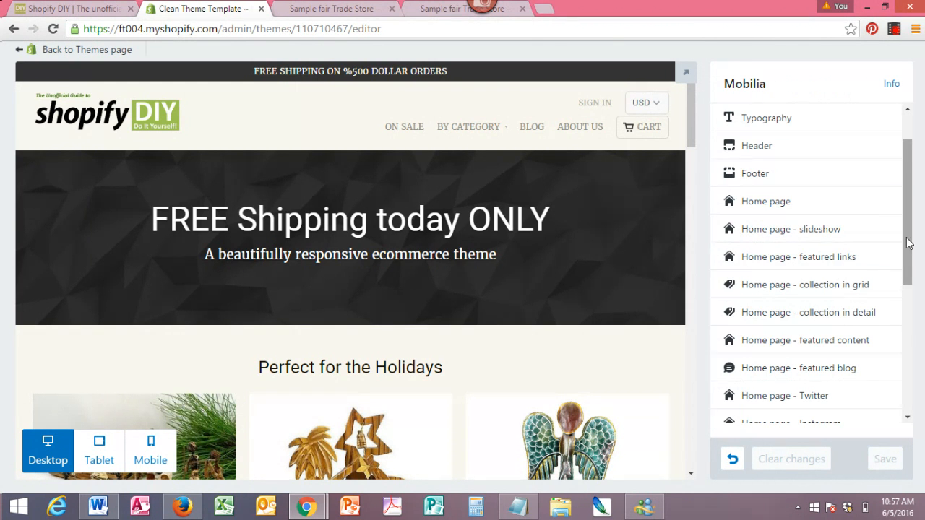
pyautogui.moveTo(911, 248); pyautogui.dragTo(912, 272)
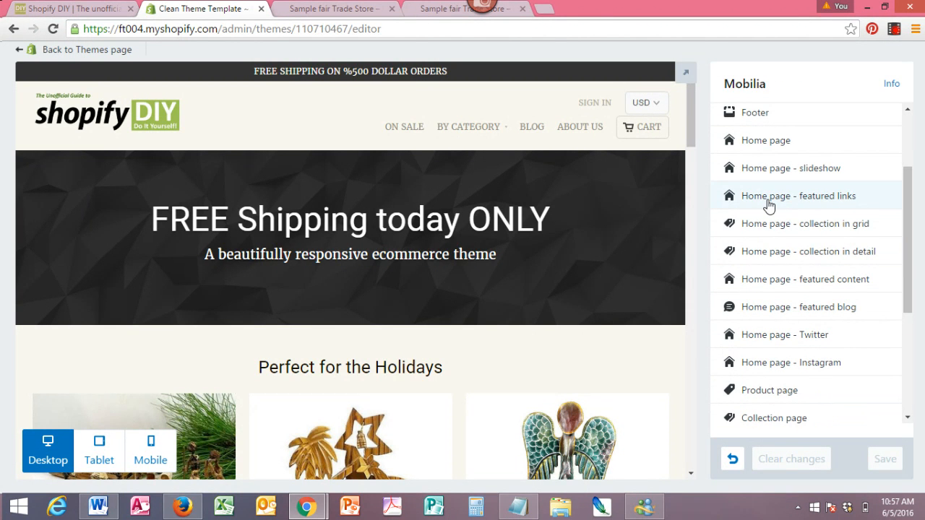
pyautogui.click(770, 205)
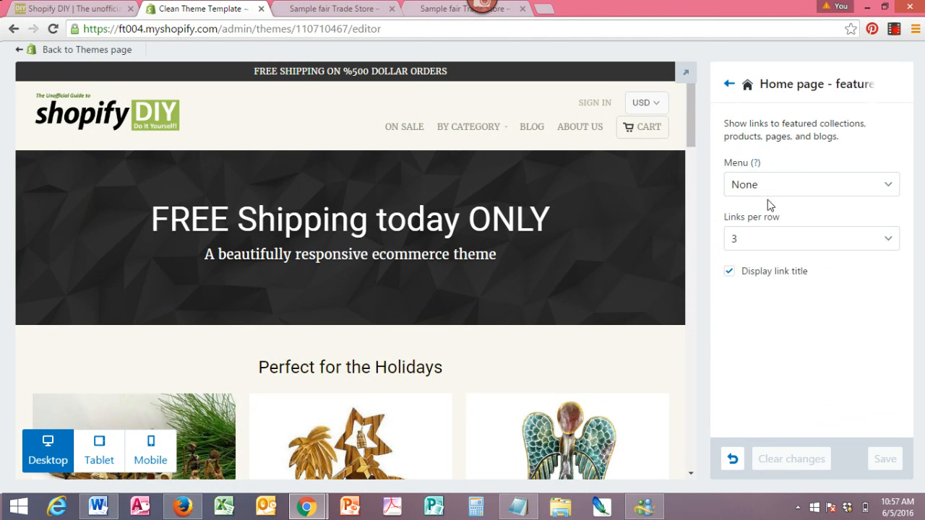
pyautogui.click(890, 188)
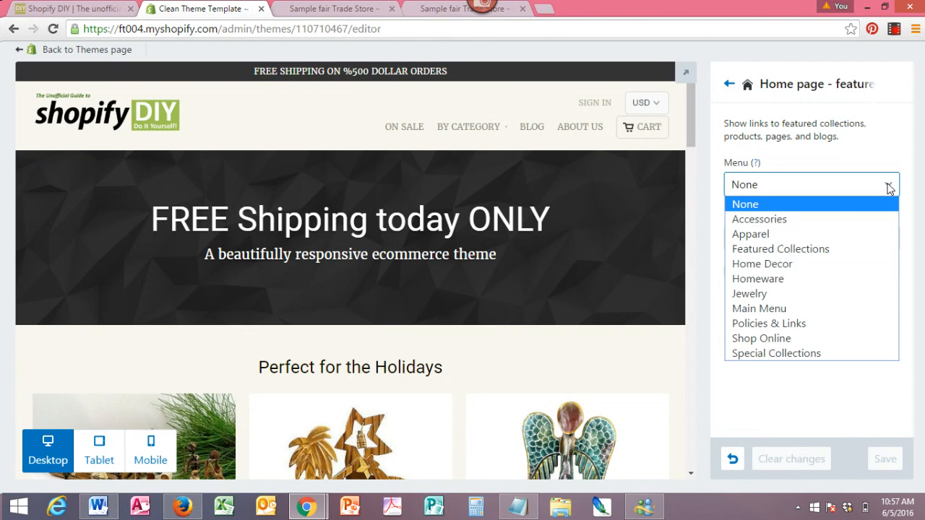
pyautogui.click(749, 294)
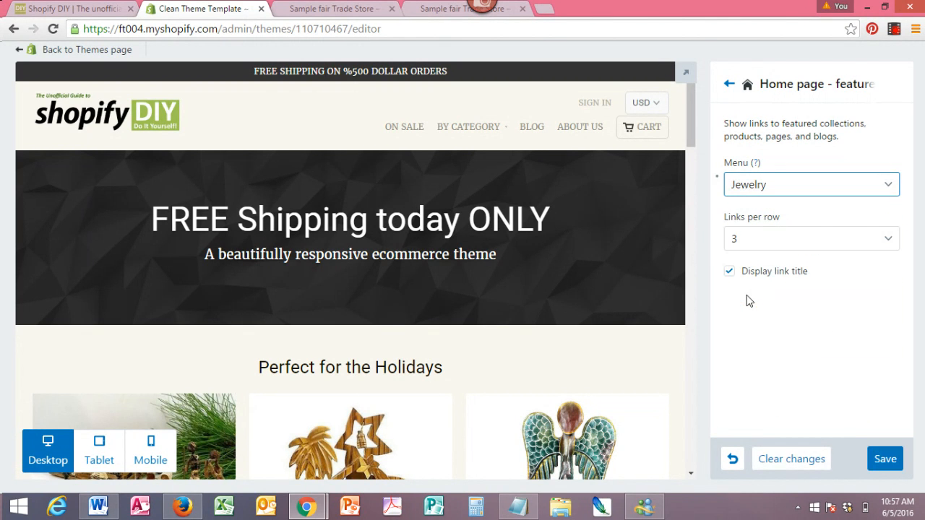
pyautogui.click(886, 459)
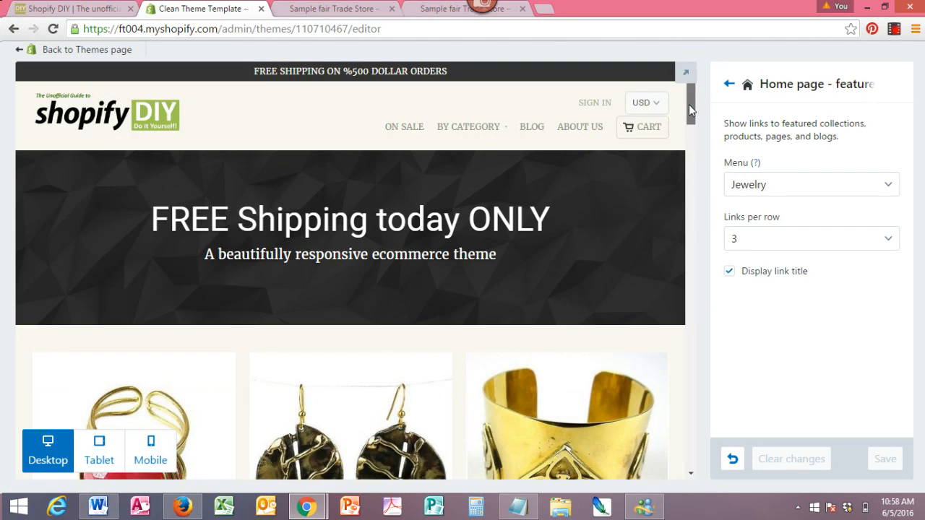
pyautogui.moveTo(688, 104); pyautogui.dragTo(689, 128)
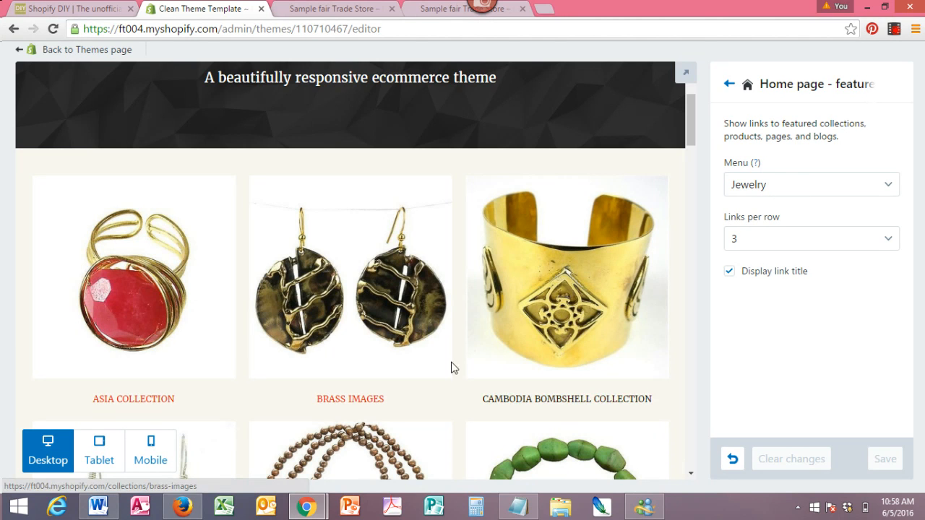
# - Open the home page collection in grid settings and review its product collection options
pyautogui.click(729, 85)
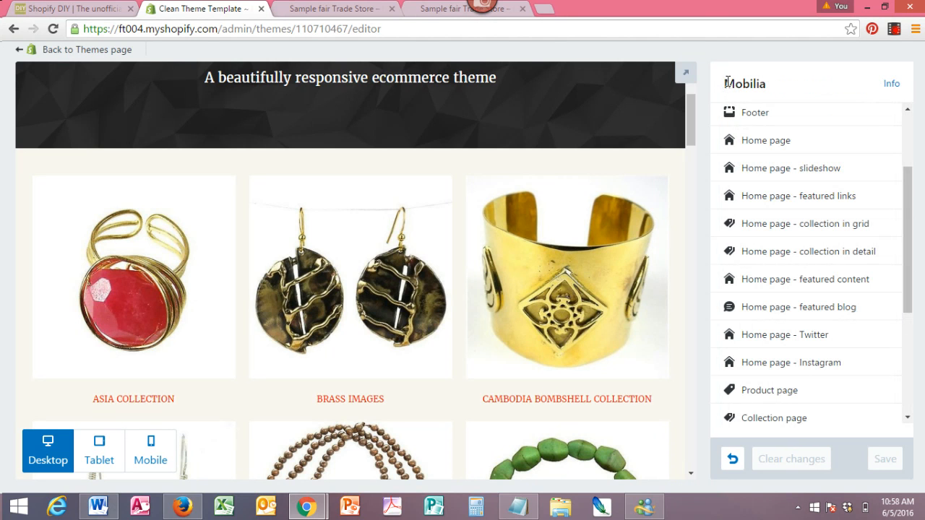
pyautogui.click(838, 232)
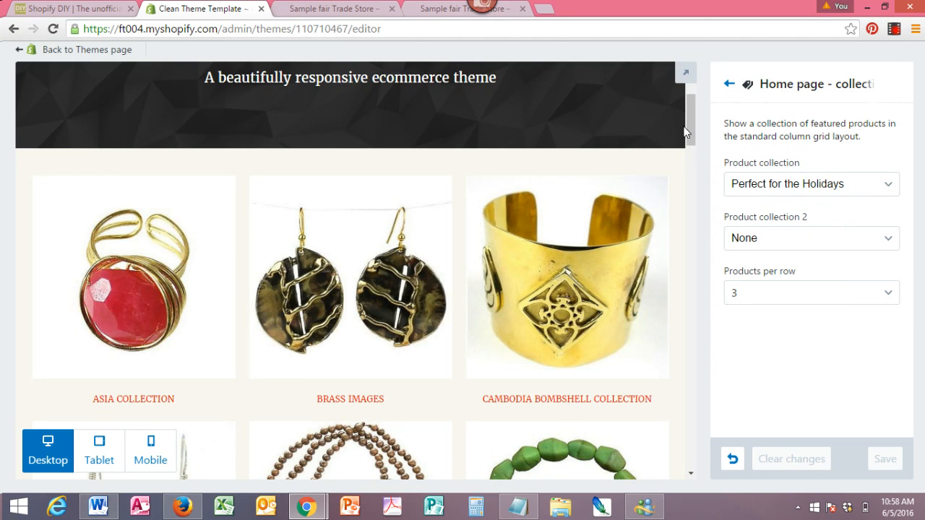
pyautogui.moveTo(687, 133)
pyautogui.mouseDown()
pyautogui.moveTo(688, 347)
pyautogui.moveTo(688, 115)
pyautogui.mouseUp()
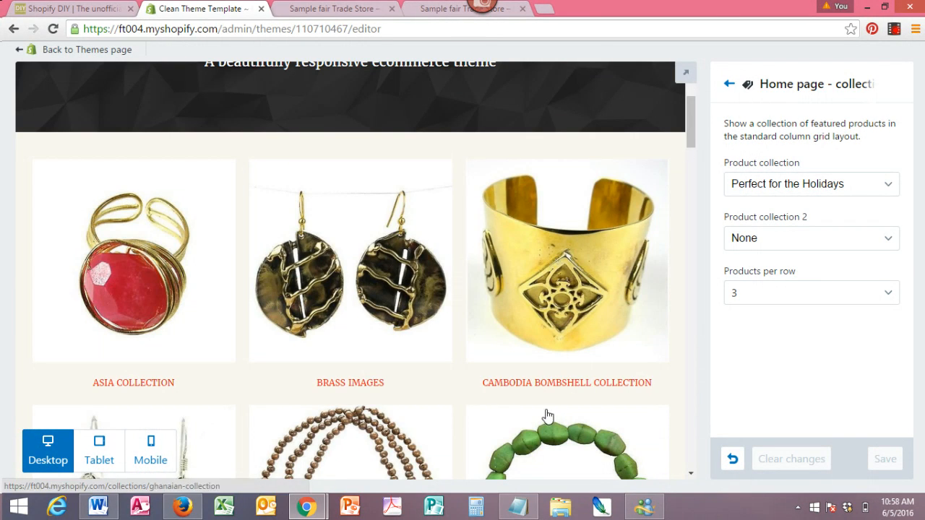
pyautogui.click(730, 85)
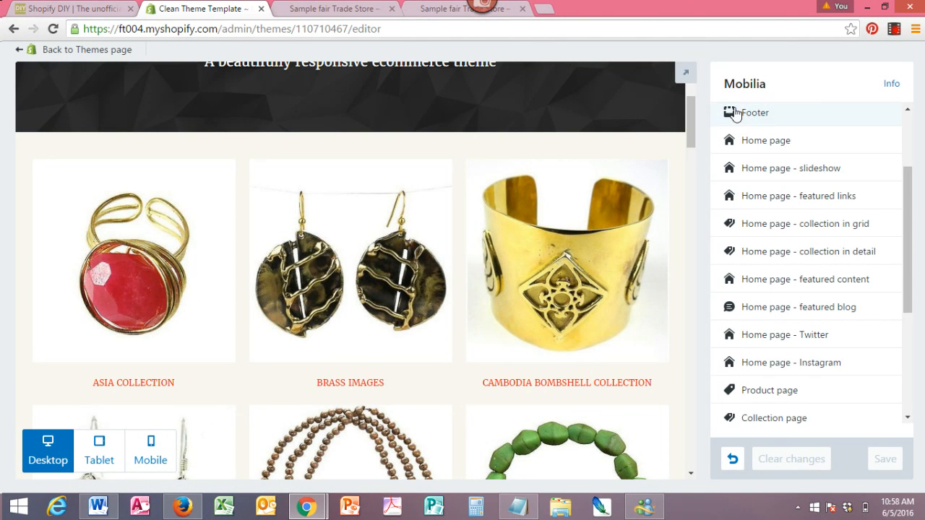
# - Set the home page collection grid to 4 products per row and save
pyautogui.click(818, 236)
pyautogui.click(789, 302)
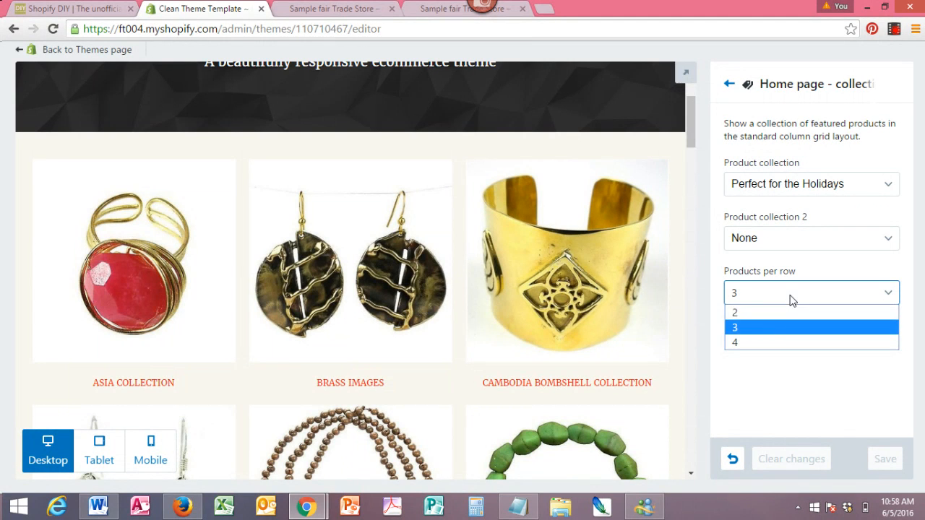
pyautogui.click(747, 349)
pyautogui.press('Down')
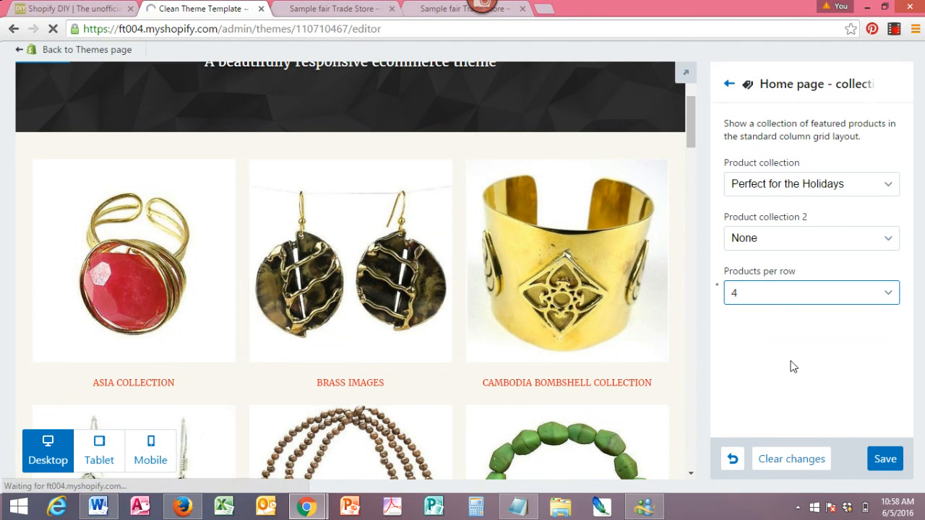
pyautogui.click(884, 463)
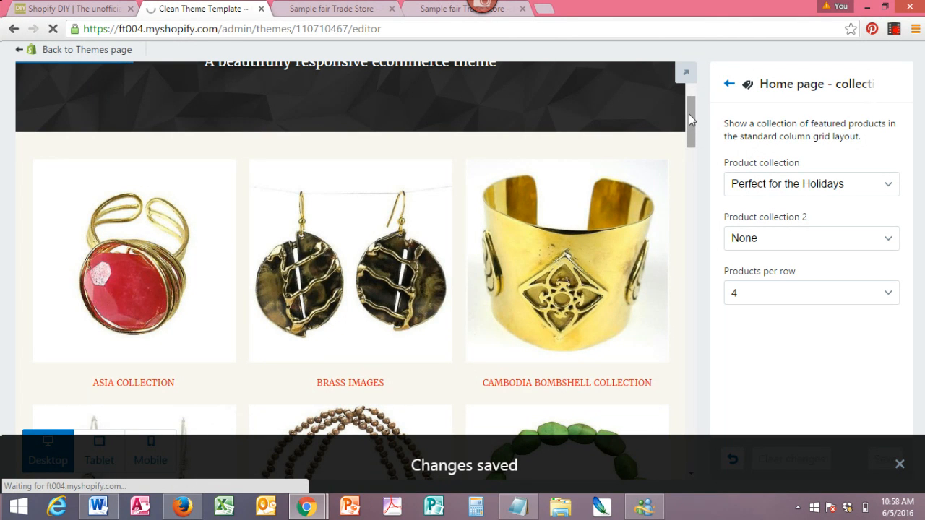
# - Open the home page featured content settings and review the pages available for content page 1
pyautogui.moveTo(689, 113); pyautogui.dragTo(686, 149)
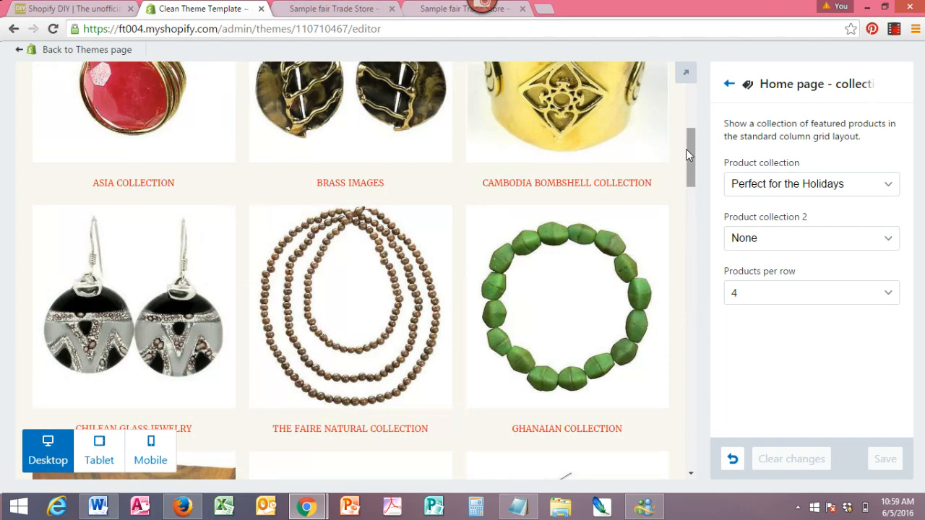
pyautogui.click(730, 85)
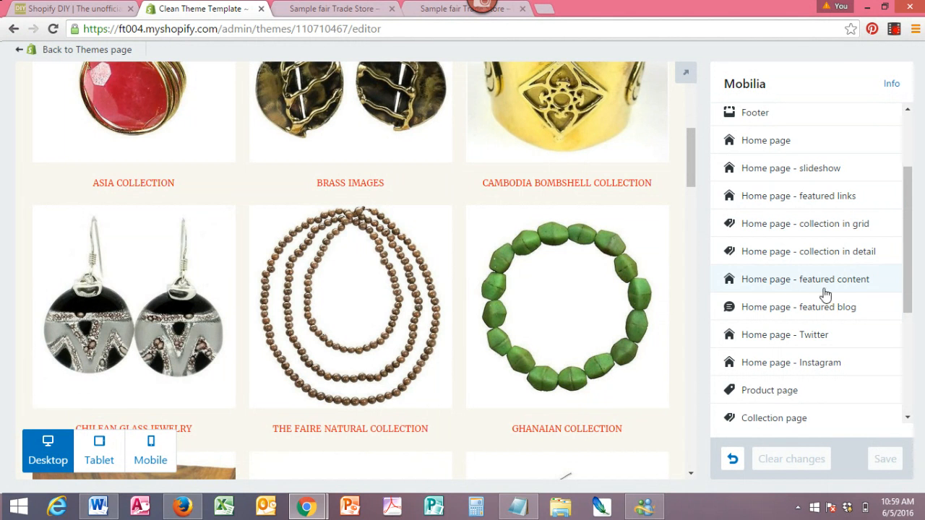
pyautogui.moveTo(688, 167); pyautogui.dragTo(689, 379)
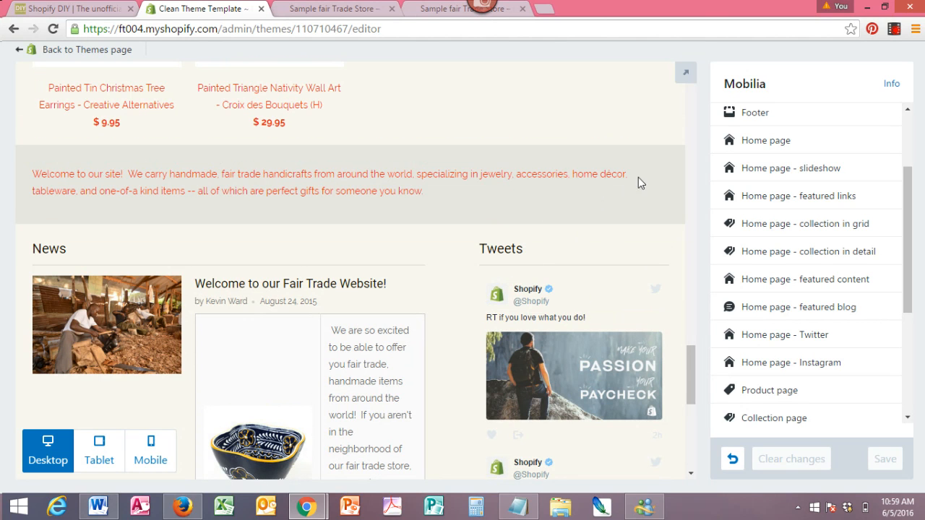
pyautogui.click(756, 285)
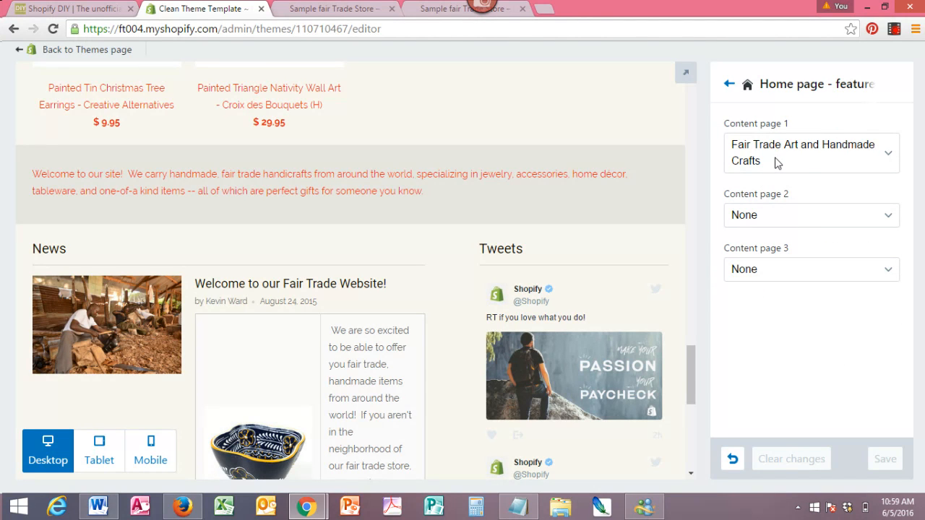
pyautogui.click(892, 158)
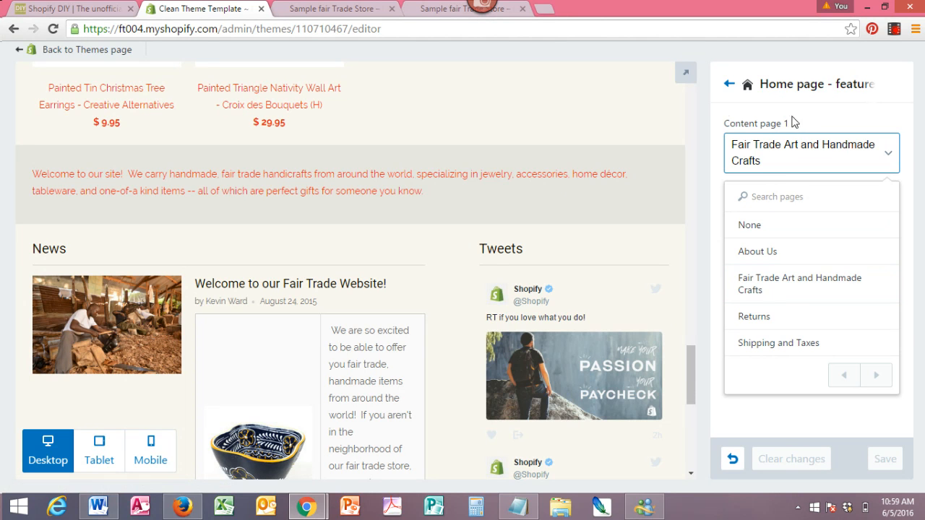
pyautogui.click(728, 84)
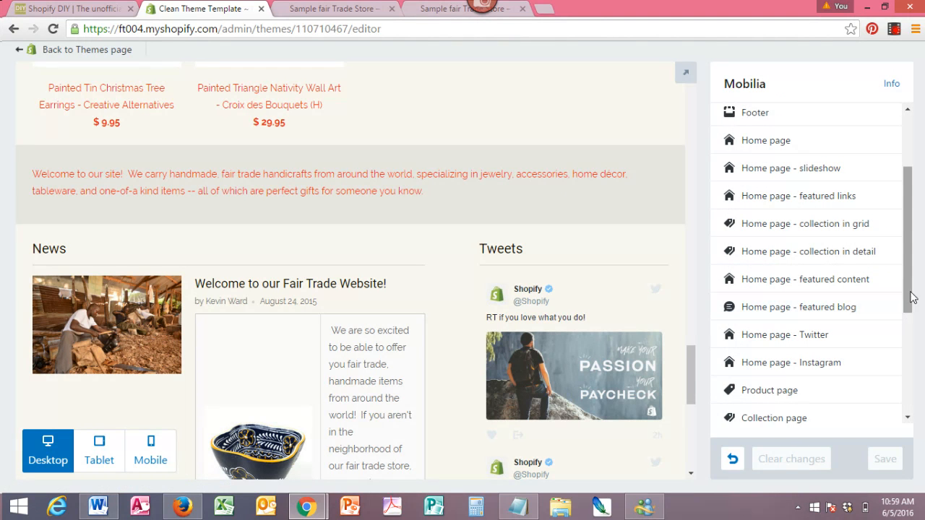
# - Open the home page Twitter settings and review the feed username, theme and tweet count
pyautogui.moveTo(909, 286); pyautogui.dragTo(903, 330)
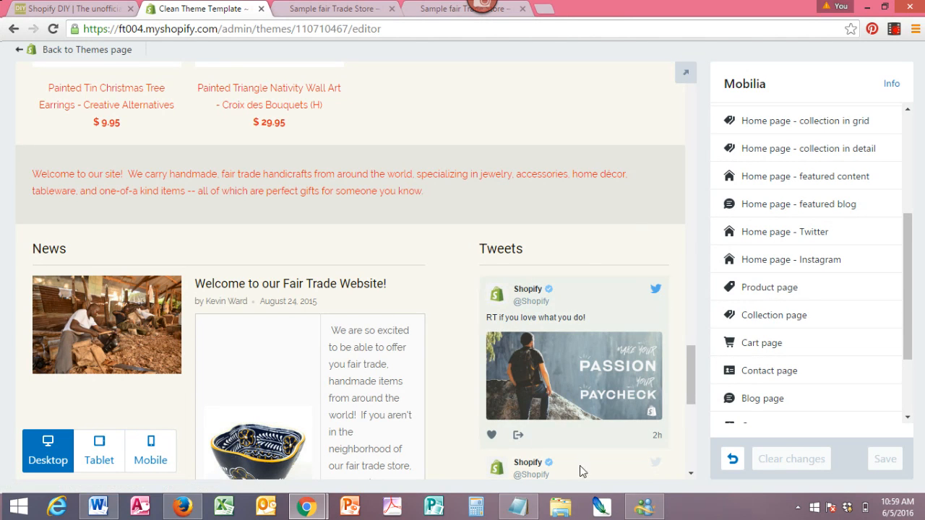
pyautogui.click(755, 233)
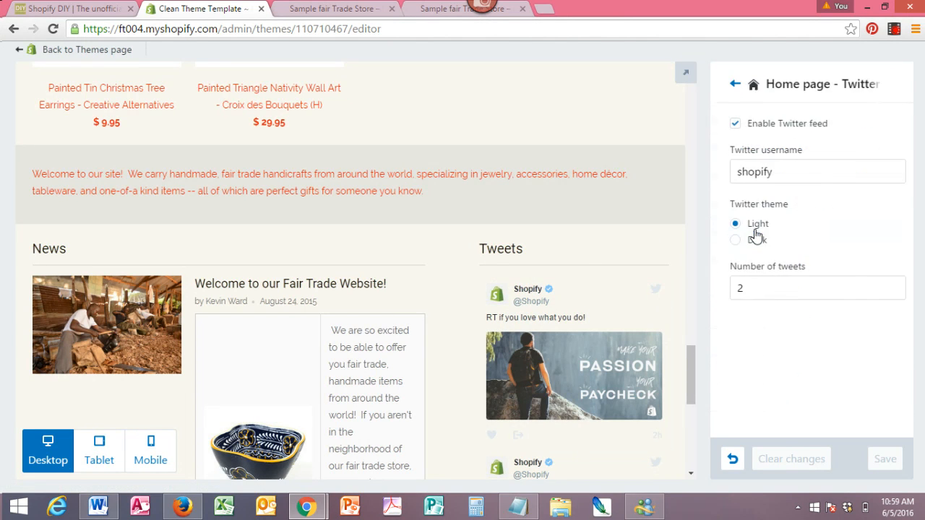
pyautogui.moveTo(775, 166); pyautogui.dragTo(720, 177)
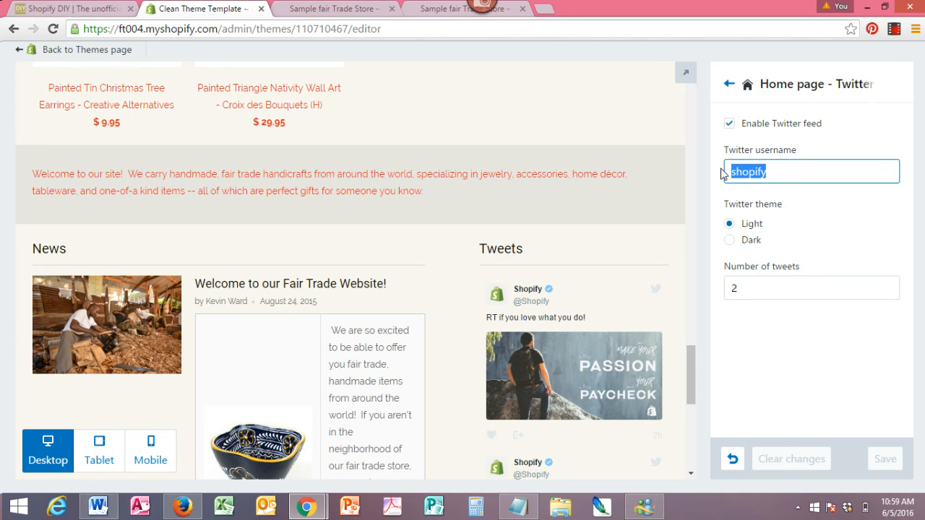
pyautogui.click(730, 85)
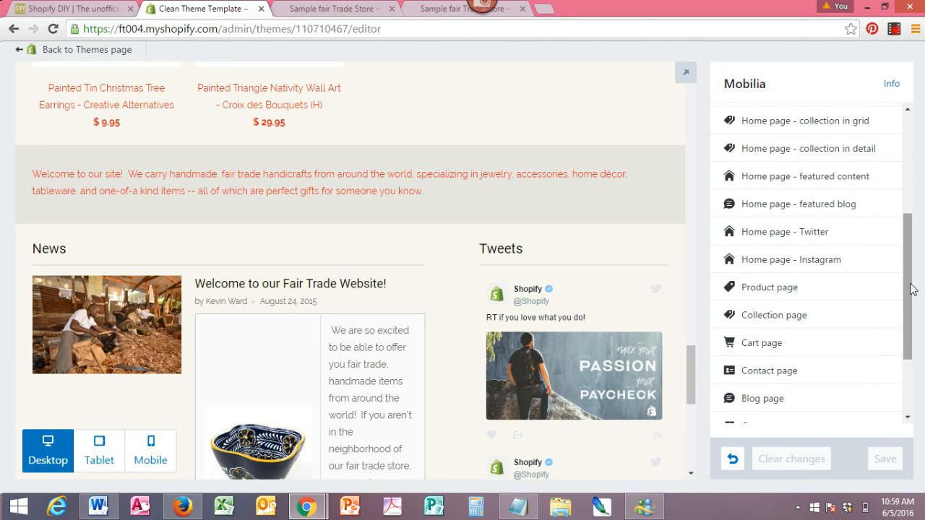
pyautogui.moveTo(908, 273); pyautogui.dragTo(909, 320)
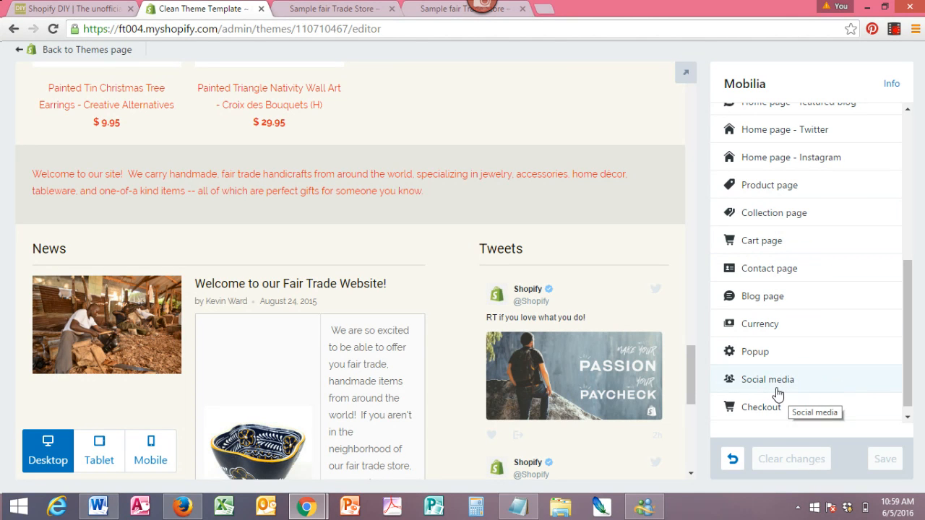
pyautogui.scroll(-1, 908, 371)
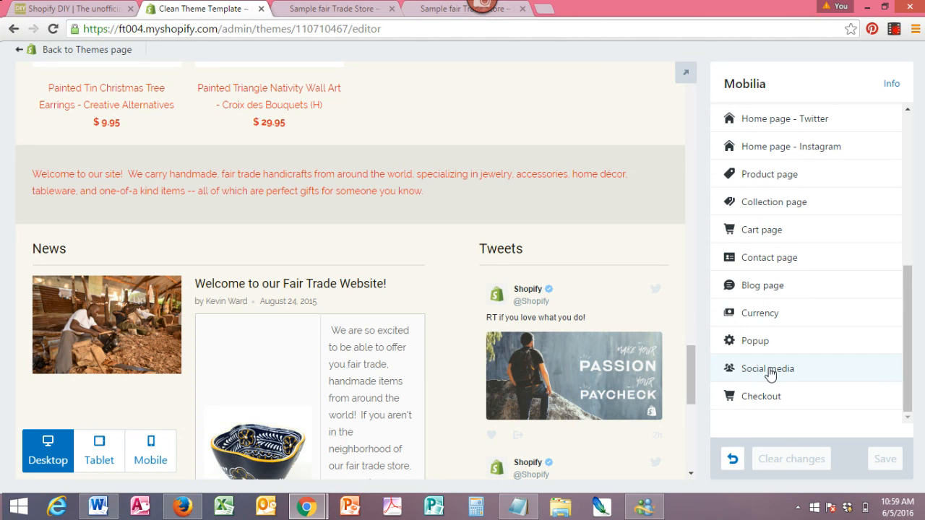
pyautogui.moveTo(689, 367); pyautogui.dragTo(694, 461)
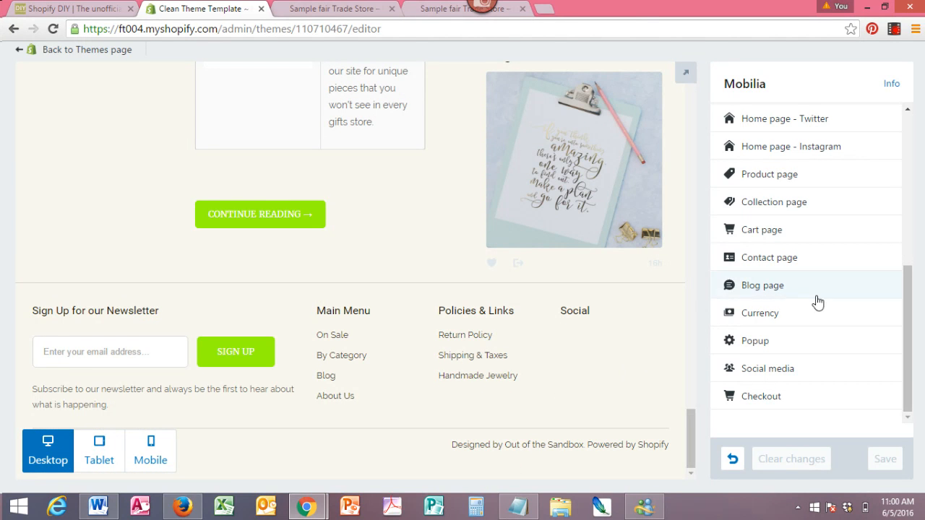
pyautogui.click(771, 370)
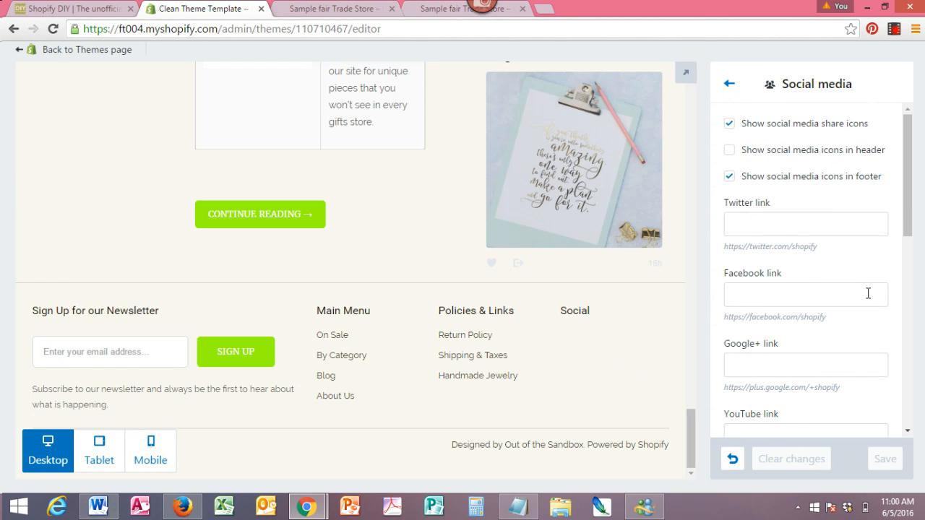
pyautogui.click(730, 151)
pyautogui.click(764, 300)
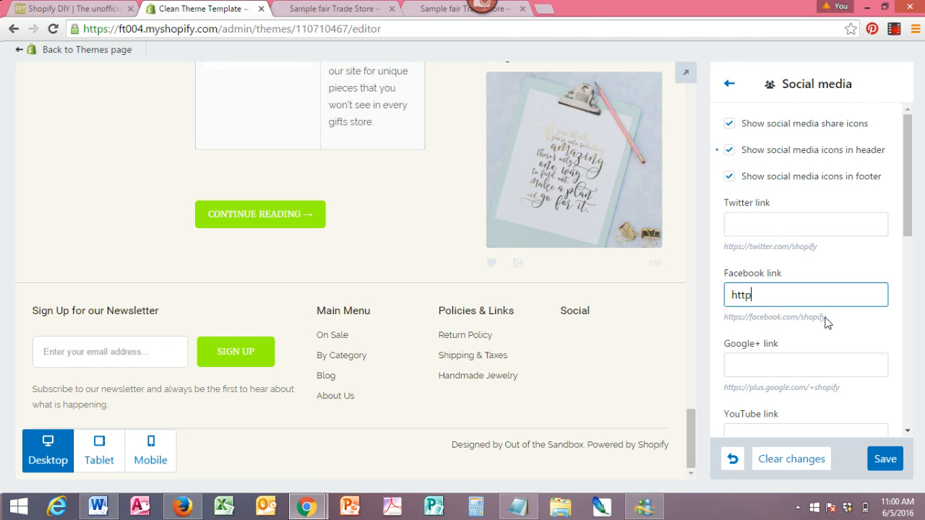
pyautogui.write('https://www.facebook')
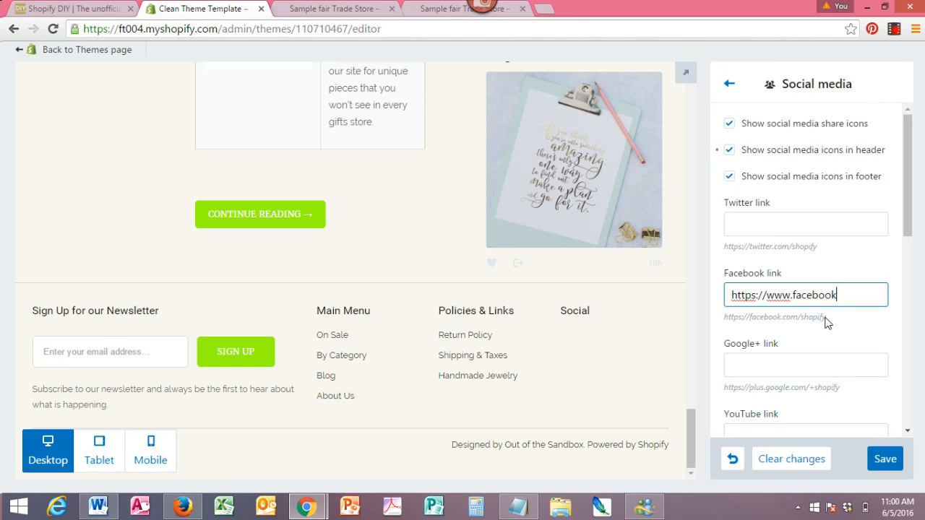
pyautogui.write('.com/globalcrafts')
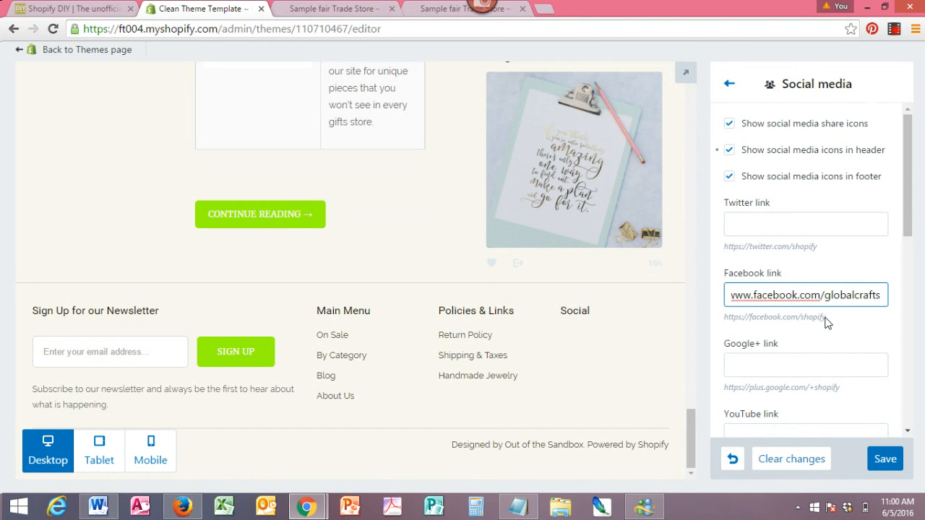
pyautogui.click(883, 455)
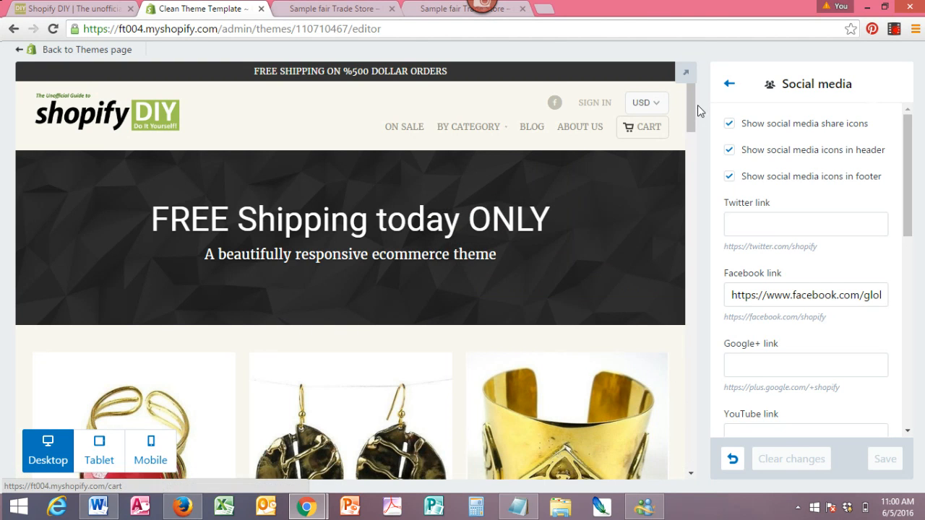
# - Return to the themes page, preview the Mobilia theme storefront in a new tab and browse its category menu
pyautogui.moveTo(691, 107); pyautogui.dragTo(685, 154)
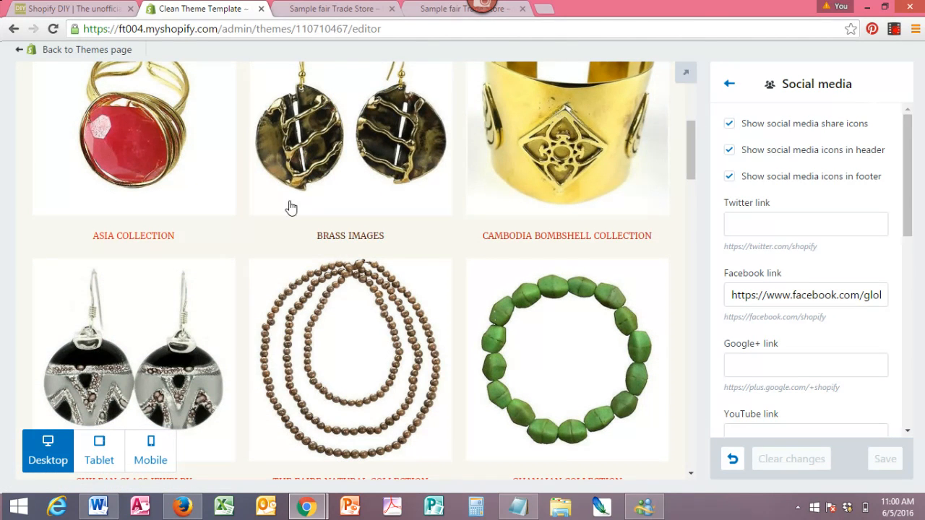
pyautogui.click(88, 57)
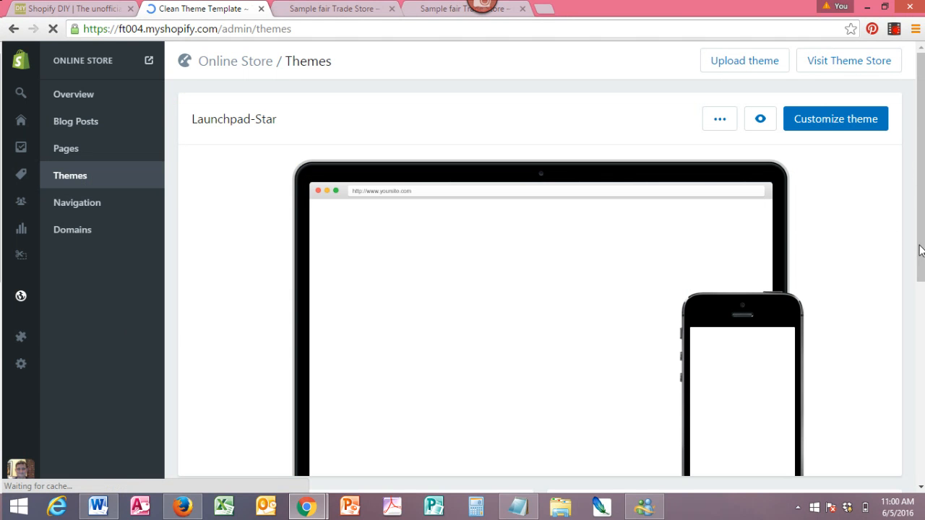
pyautogui.scroll(-2, 919, 213)
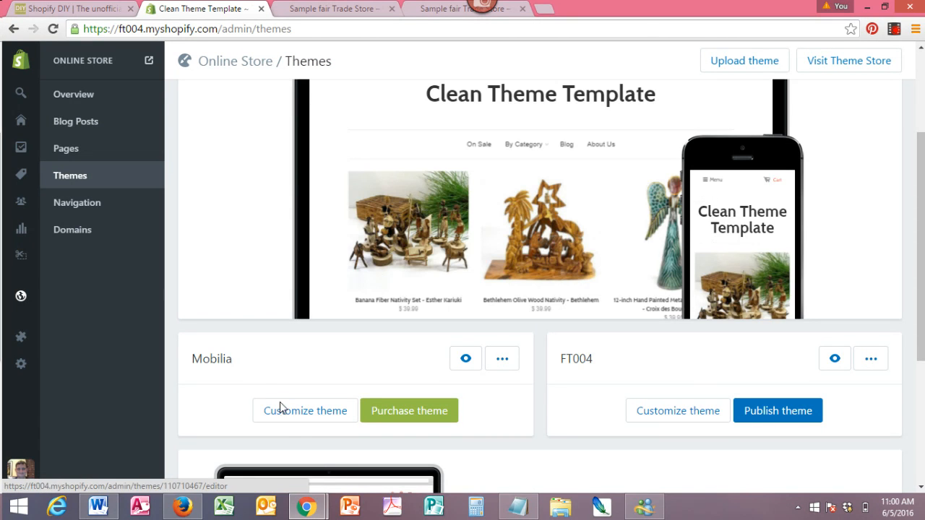
pyautogui.click(466, 360)
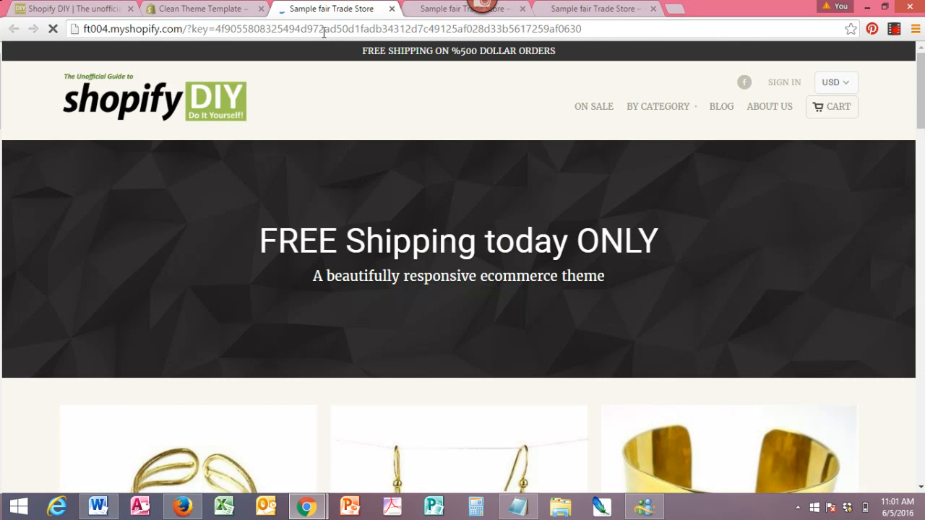
pyautogui.moveTo(688, 108)
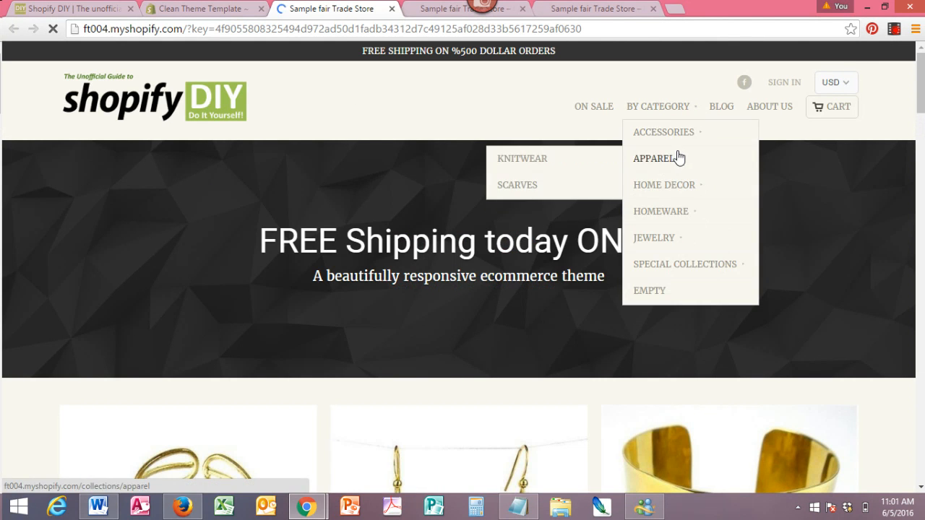
pyautogui.moveTo(671, 195)
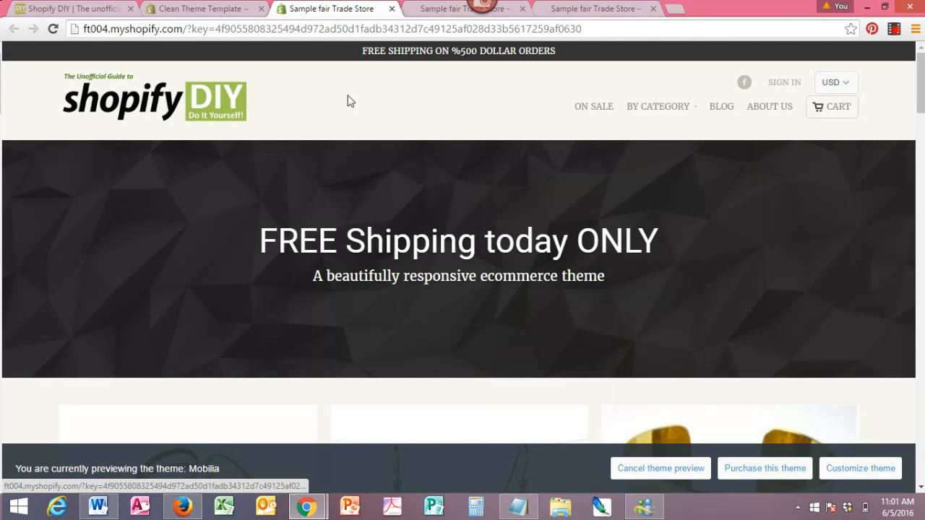
pyautogui.moveTo(920, 90); pyautogui.dragTo(355, 96)
pyautogui.moveTo(921, 390); pyautogui.dragTo(923, 81)
pyautogui.click(185, 10)
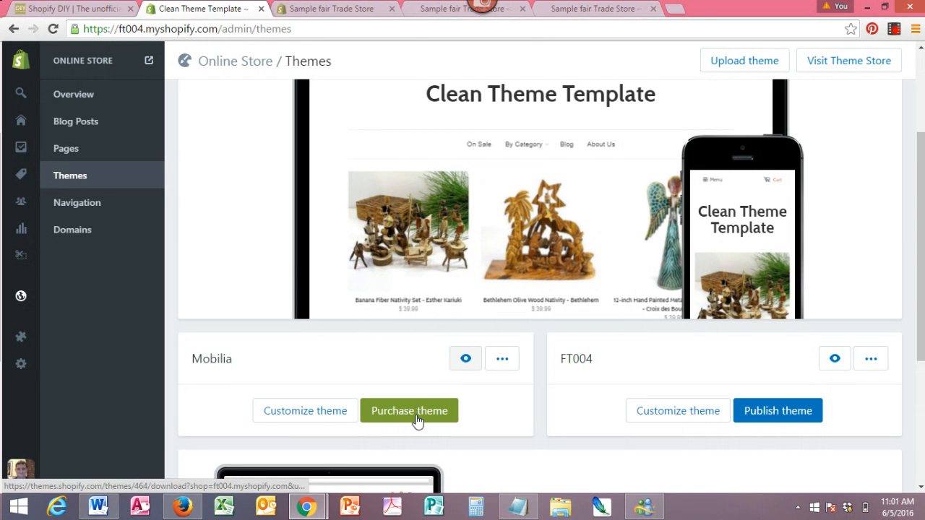
# - Open the options menu of the published Launchpad-Star theme
pyautogui.moveTo(501, 243)
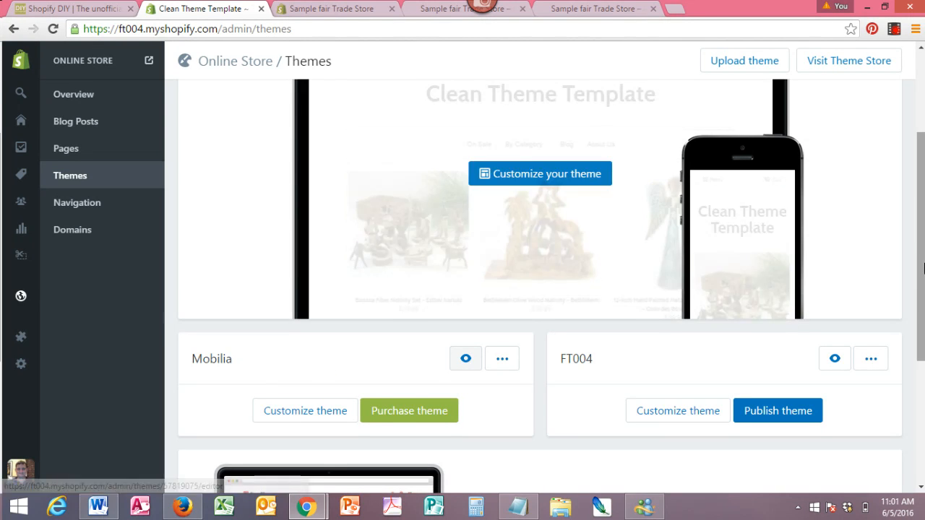
pyautogui.moveTo(917, 231); pyautogui.dragTo(922, 152)
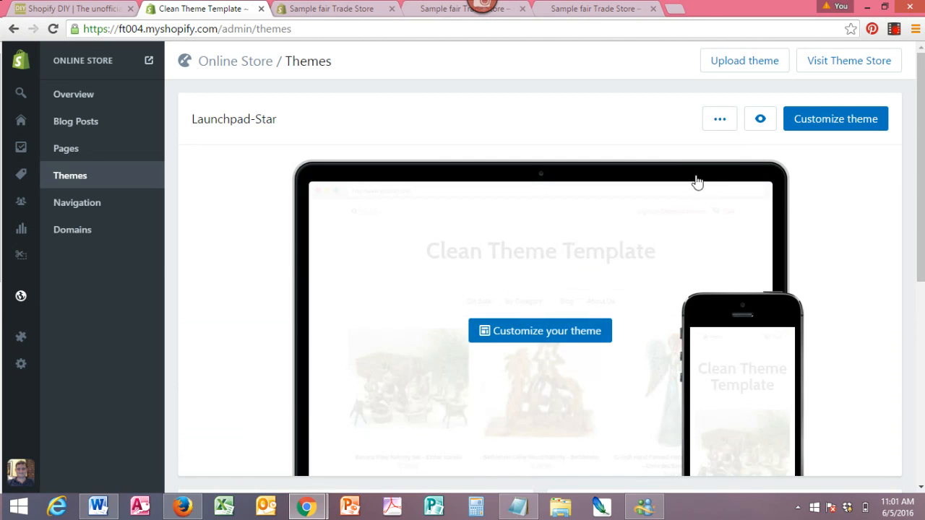
pyautogui.click(720, 121)
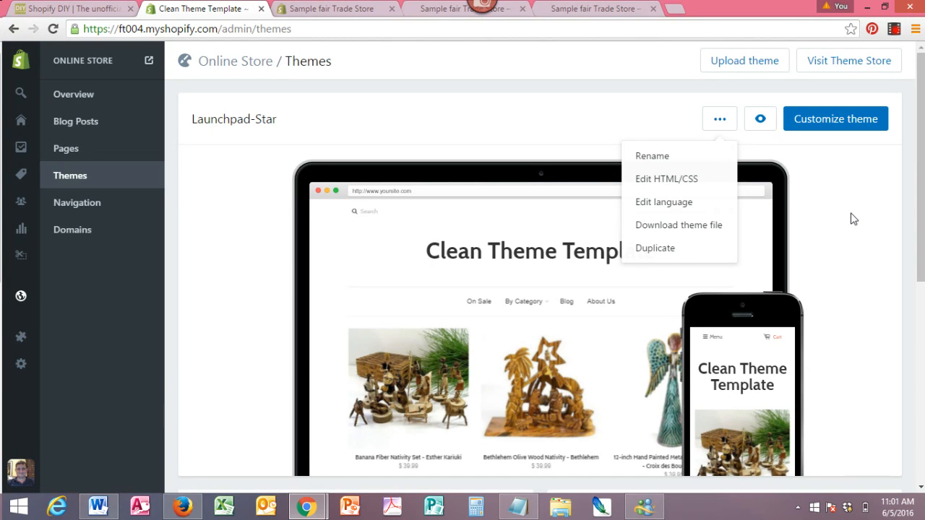
# - Reopen the Mobilia theme in the theme editor
pyautogui.moveTo(915, 195); pyautogui.dragTo(922, 169)
pyautogui.moveTo(921, 174); pyautogui.dragTo(921, 335)
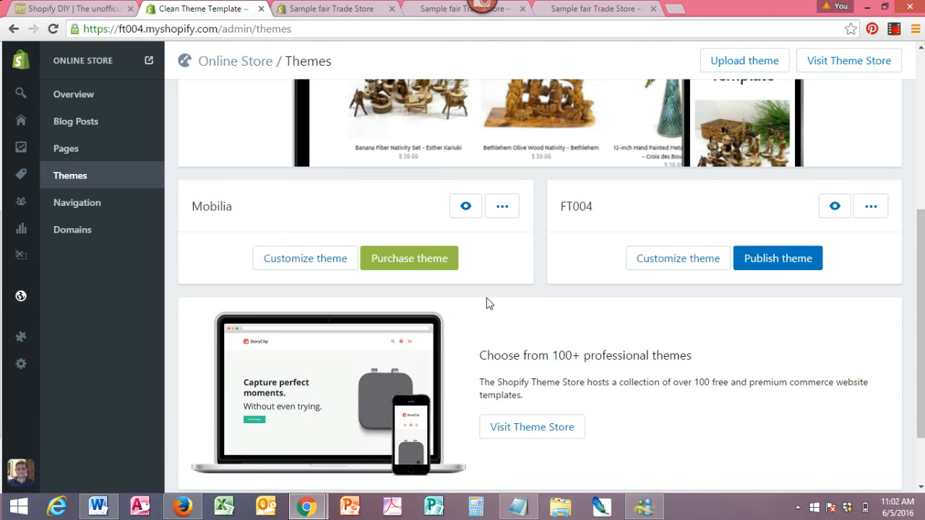
pyautogui.click(291, 263)
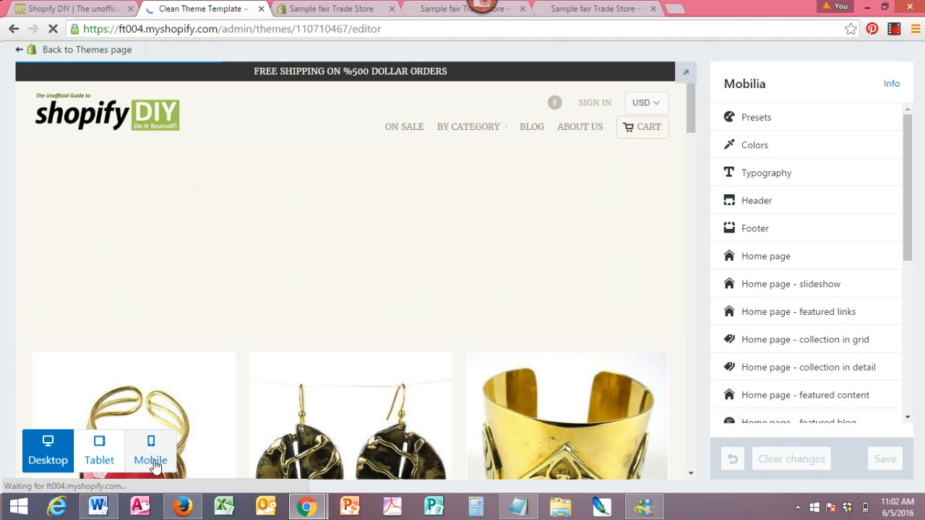
# - Preview the store in the mobile view and then the tablet view
pyautogui.click(151, 460)
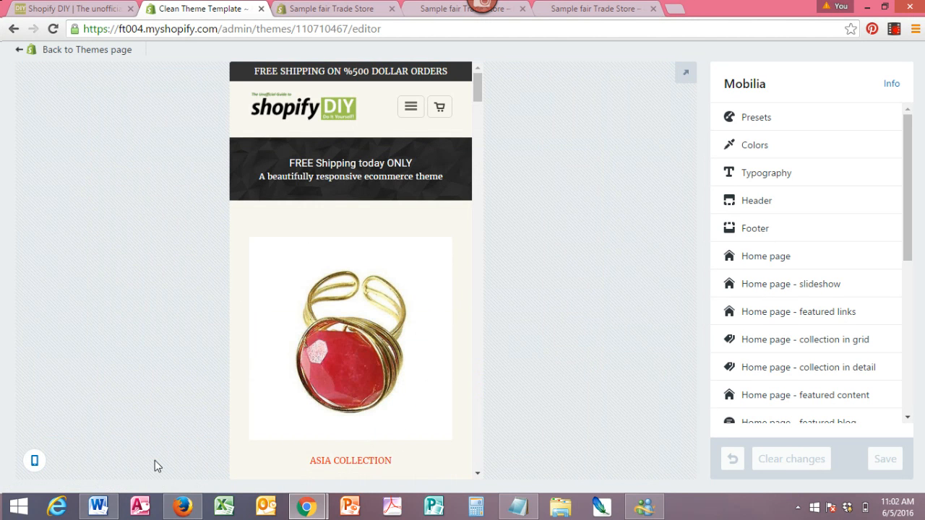
pyautogui.moveTo(474, 84); pyautogui.dragTo(499, 52)
pyautogui.moveTo(33, 466)
pyautogui.click(96, 457)
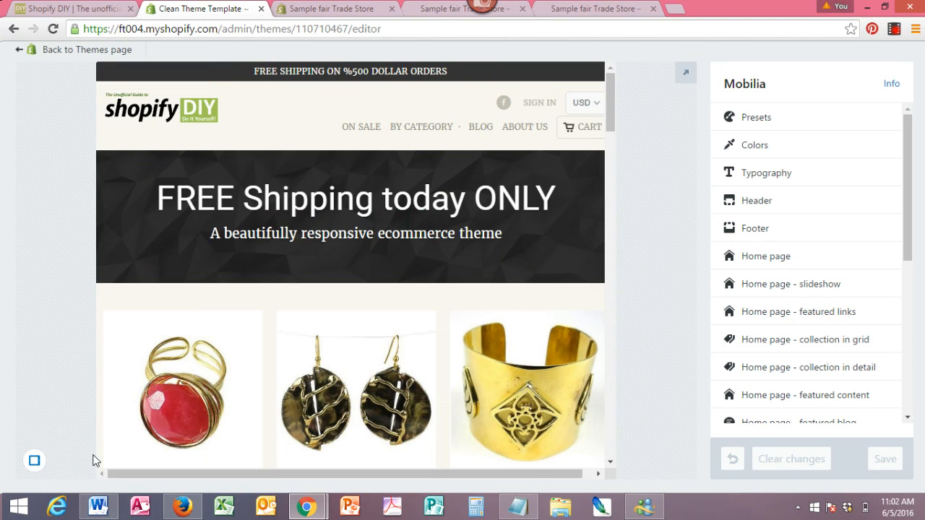